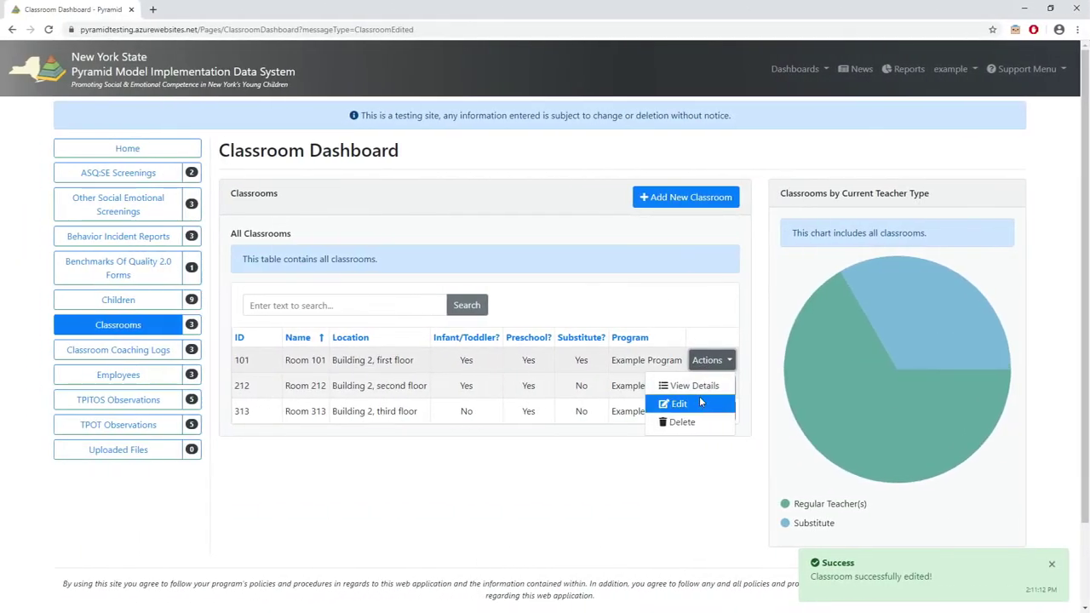
# - Open Room 101's classroom record for editing and save it unchanged
pyautogui.click(701, 403)
pyautogui.scroll(-4, 588, 352)
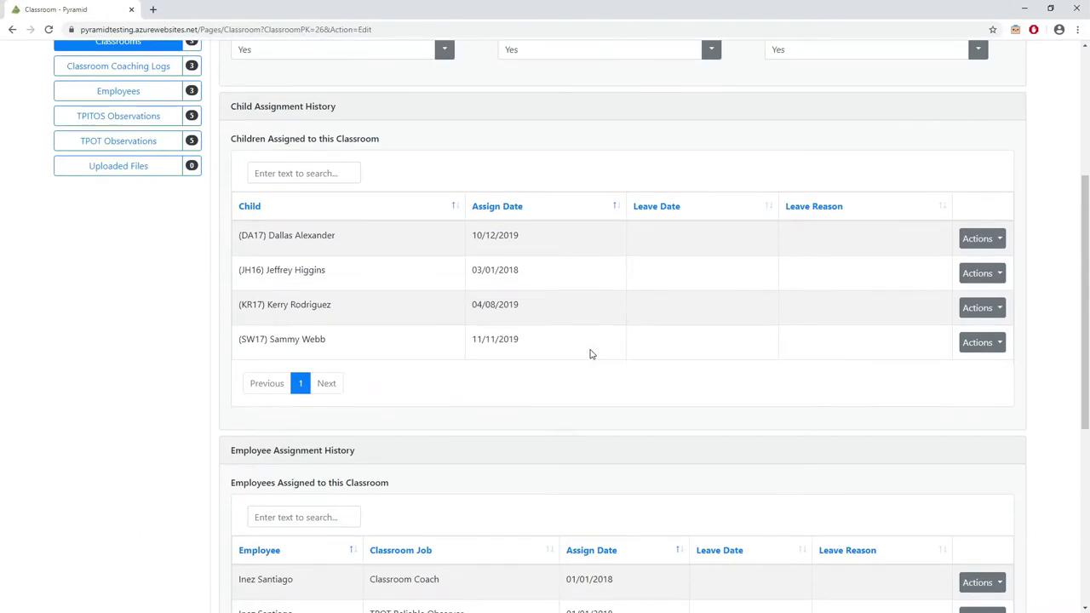
pyautogui.scroll(-4, 591, 354)
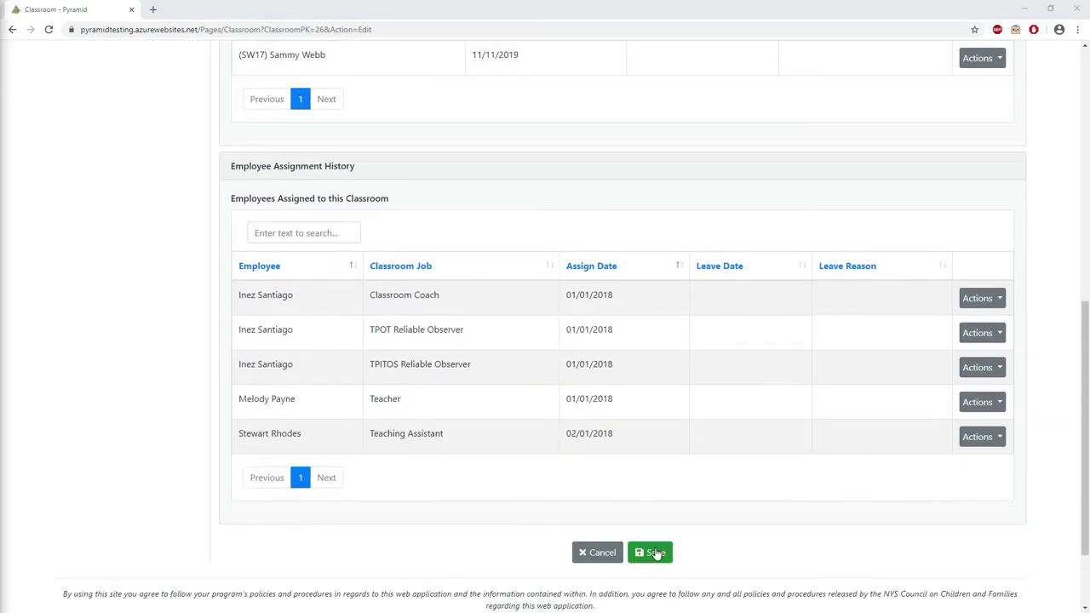
pyautogui.click(654, 553)
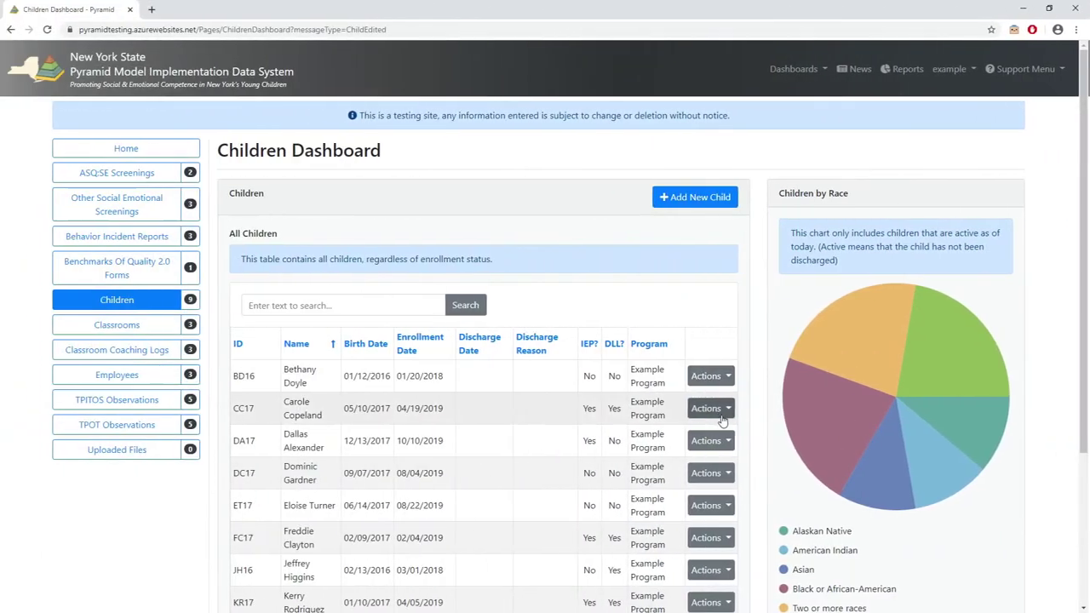
# - Edit the second child's record from the Children Dashboard and save it unchanged
pyautogui.click(712, 408)
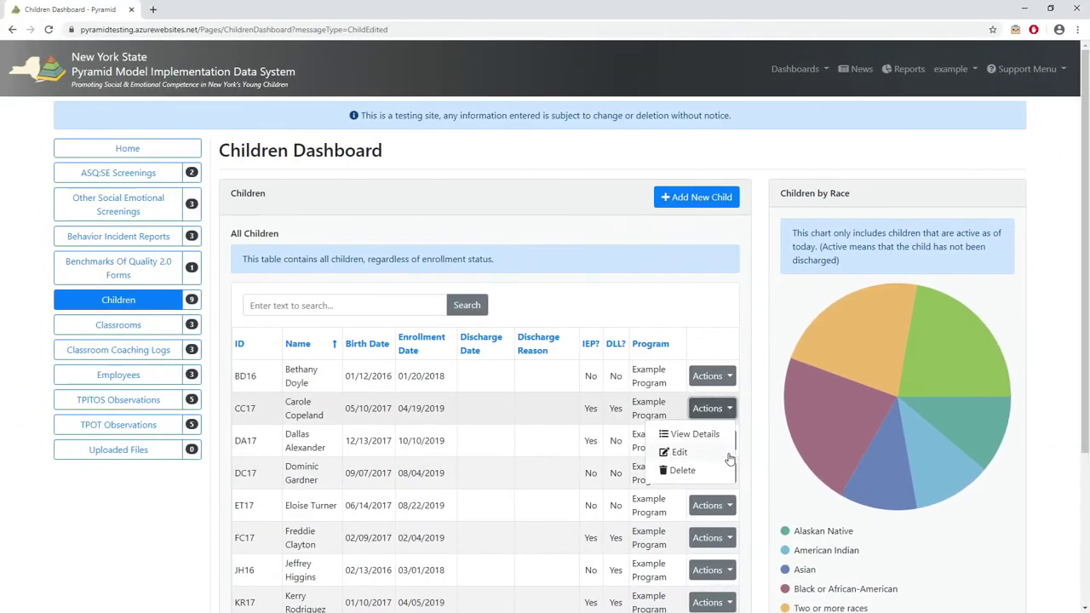
pyautogui.click(728, 454)
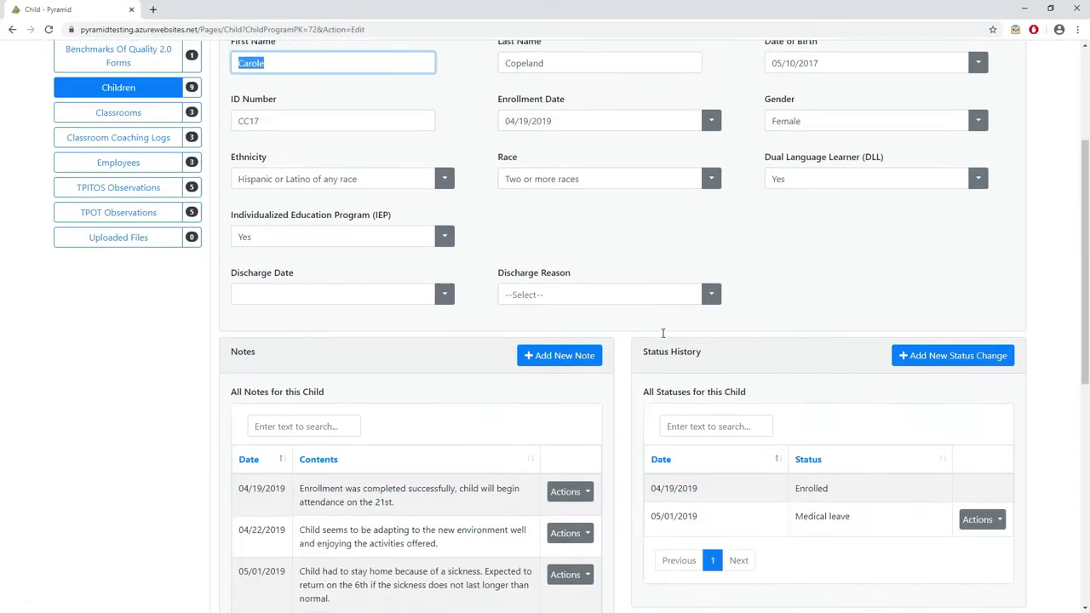
pyautogui.scroll(-6, 663, 333)
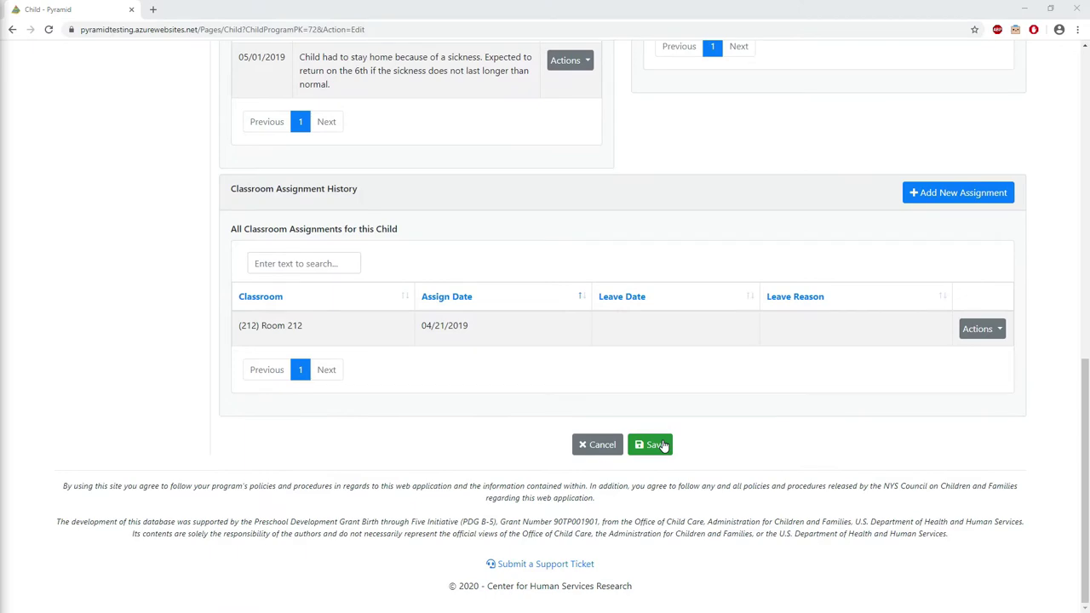
pyautogui.click(663, 446)
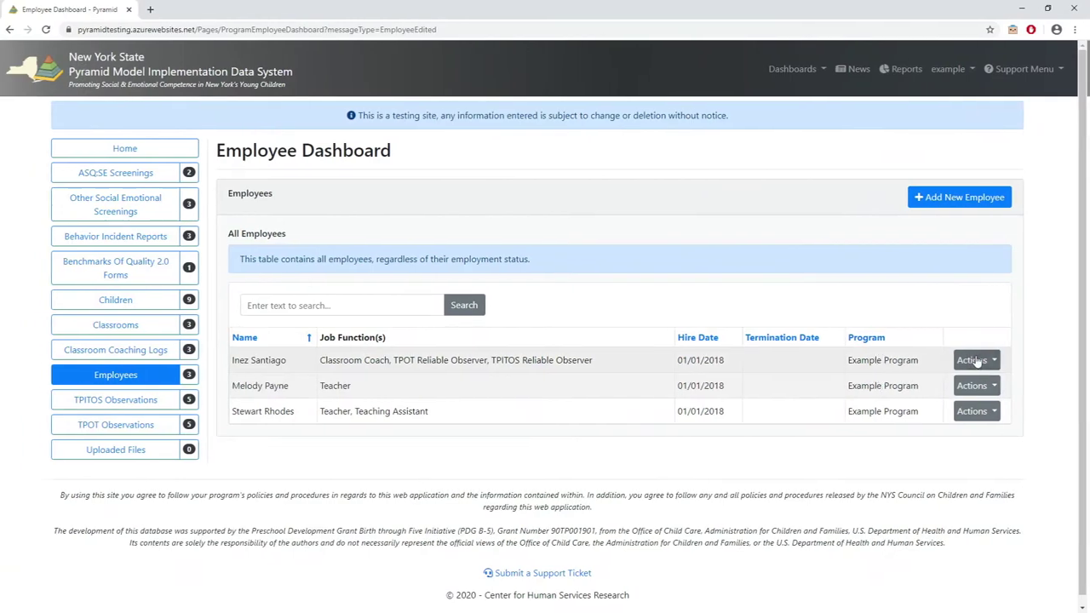
# - Edit the first employee's record from the Employee Dashboard and save it unchanged
pyautogui.click(978, 360)
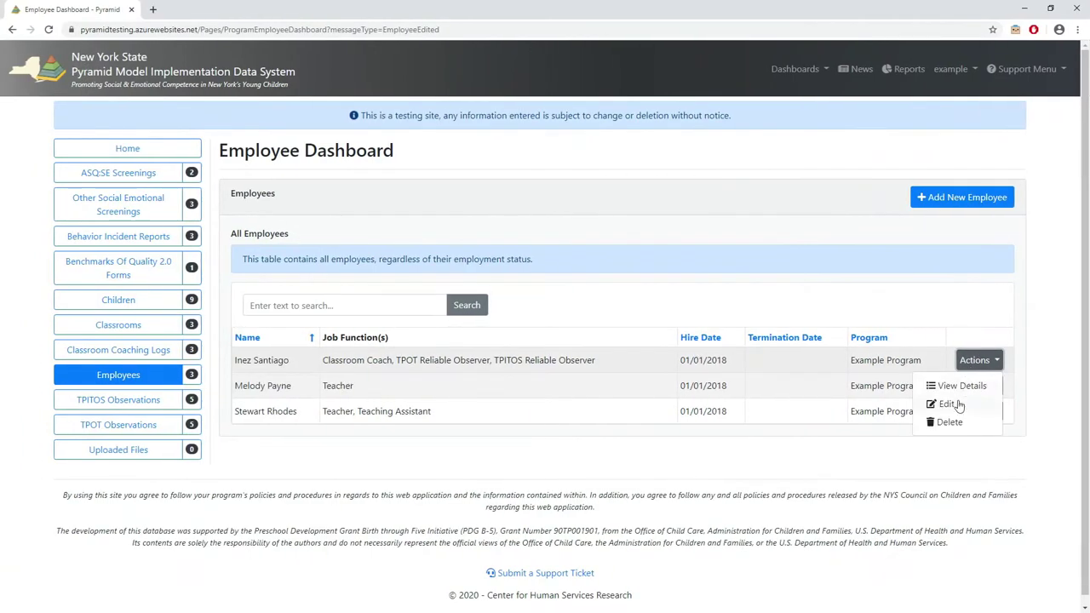
pyautogui.click(946, 404)
pyautogui.scroll(-3, 621, 319)
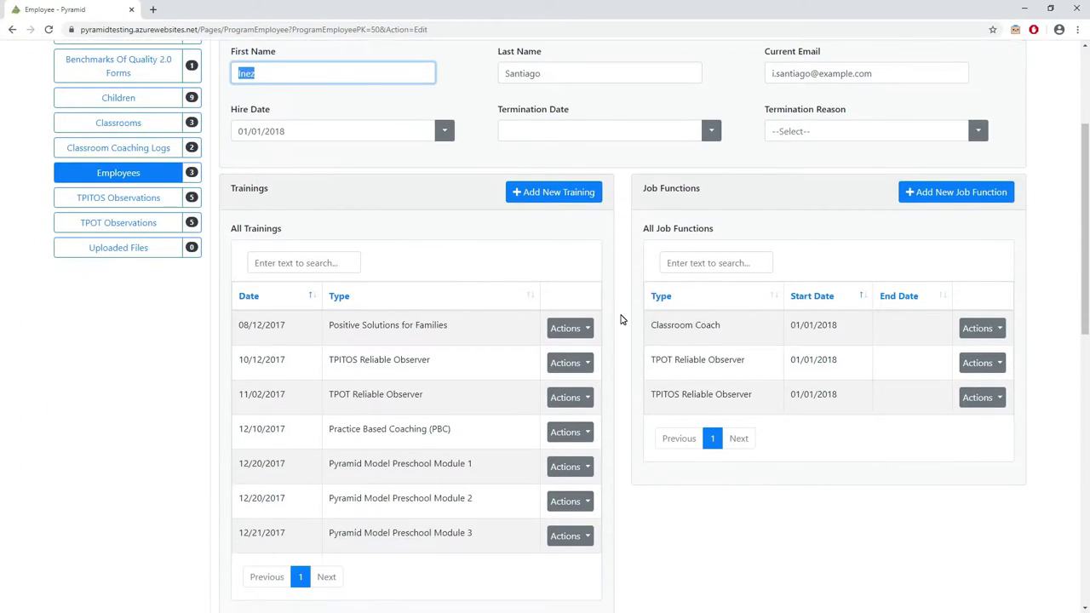
pyautogui.scroll(-8, 621, 320)
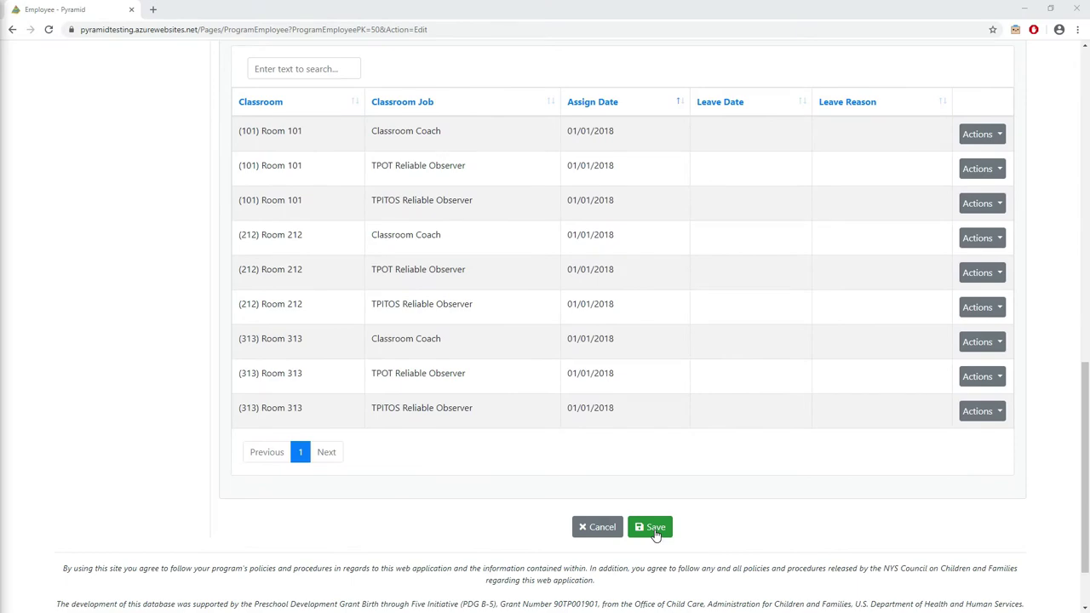
pyautogui.click(654, 528)
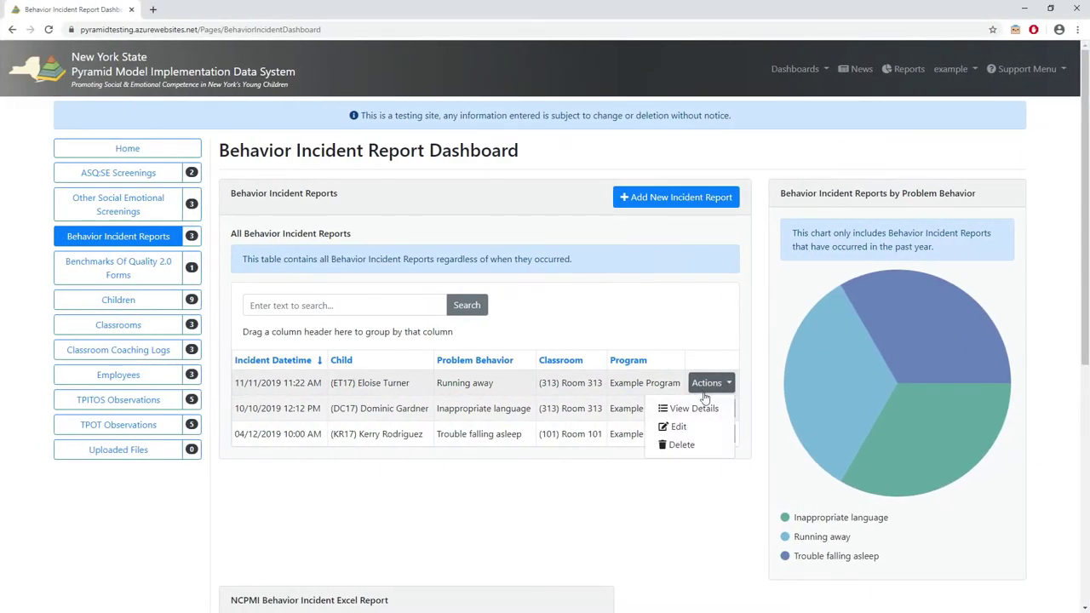
# - Edit the first incident report, review the Child list, and show the Child and Classroom help notes
pyautogui.click(689, 427)
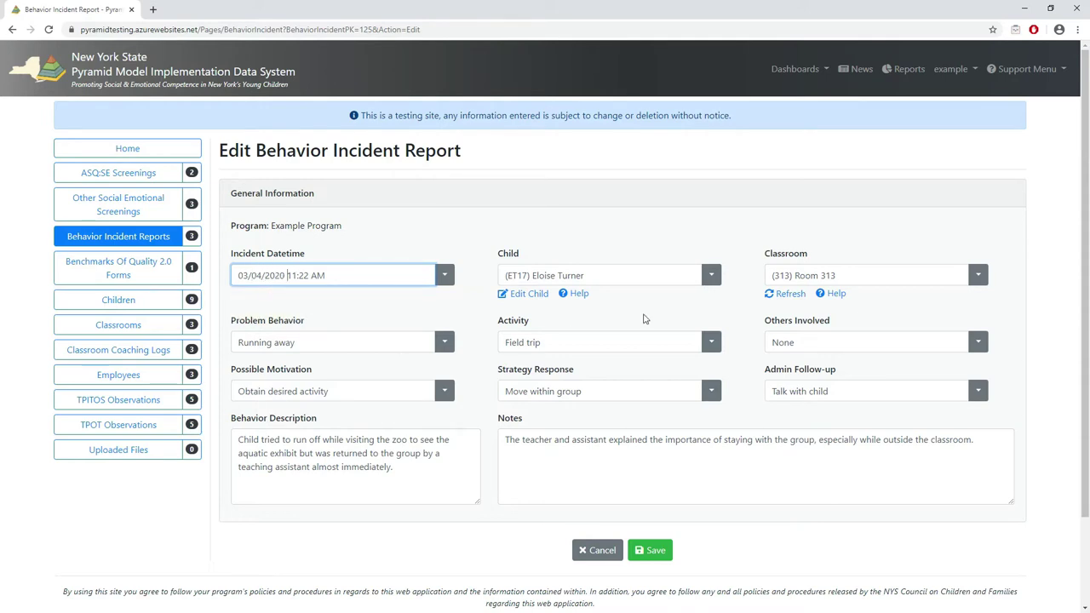
pyautogui.click(645, 319)
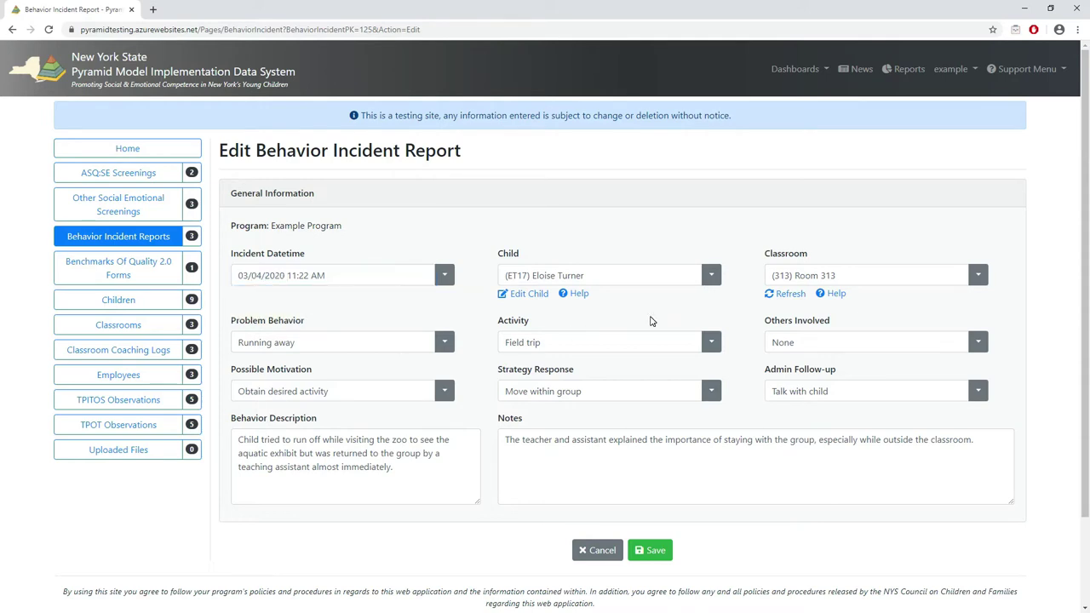
pyautogui.click(711, 275)
pyautogui.scroll(-1, 699, 332)
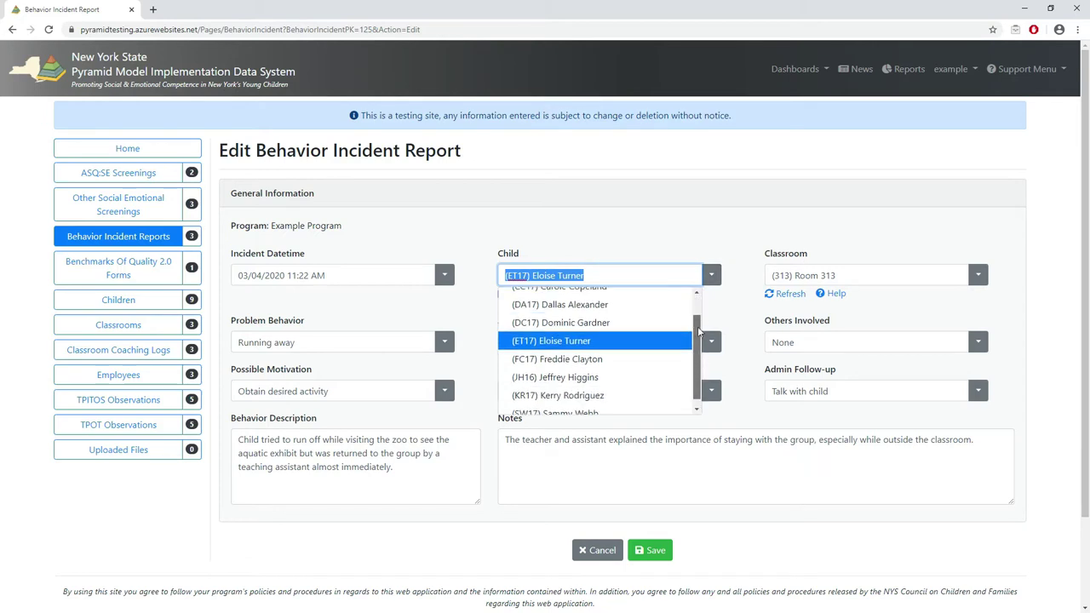
pyautogui.scroll(1, 699, 332)
pyautogui.click(710, 275)
pyautogui.click(572, 296)
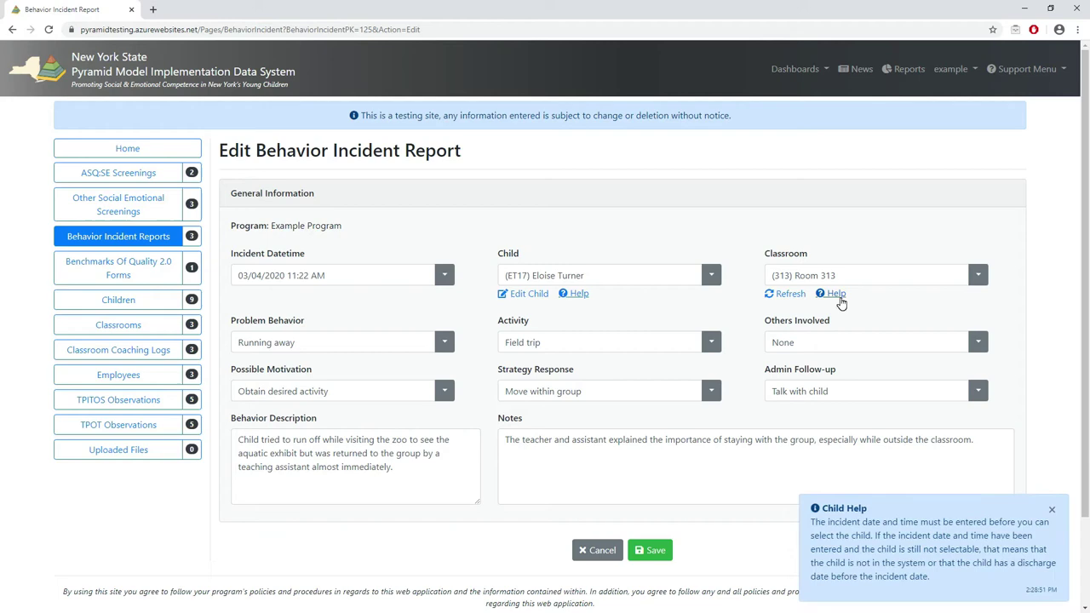
pyautogui.click(839, 298)
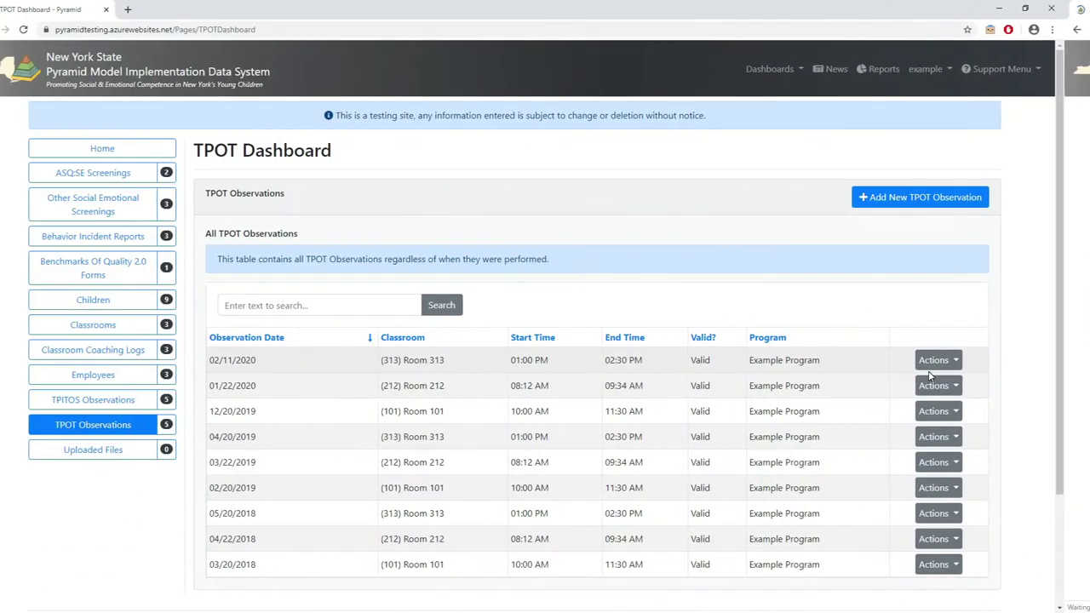
# - Edit the first TPOT observation, show the Observer help, and review the observer list
pyautogui.click(934, 361)
pyautogui.click(890, 401)
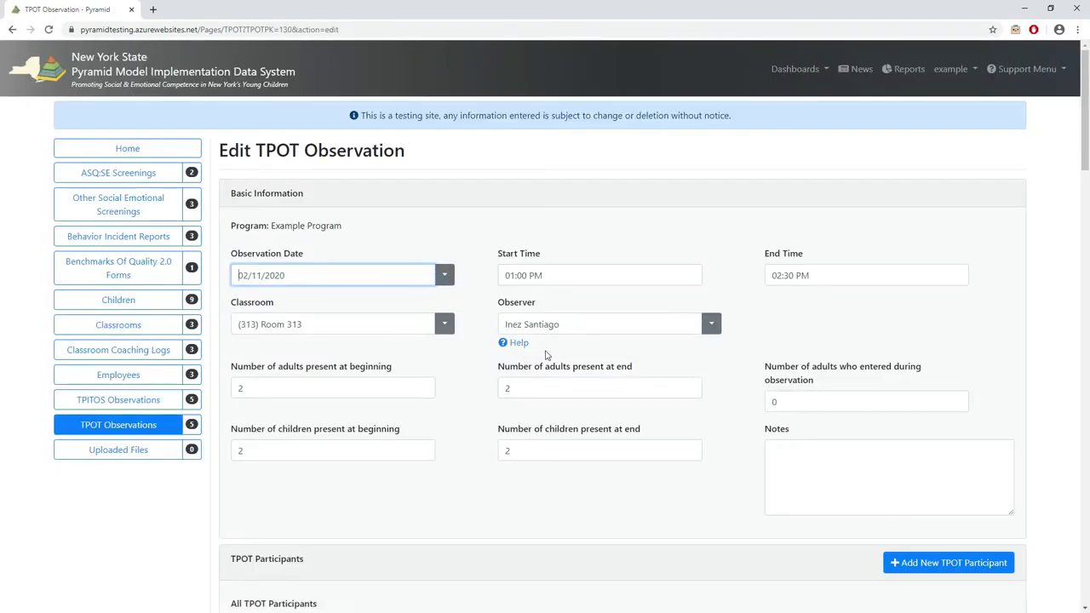
pyautogui.click(518, 343)
pyautogui.click(712, 326)
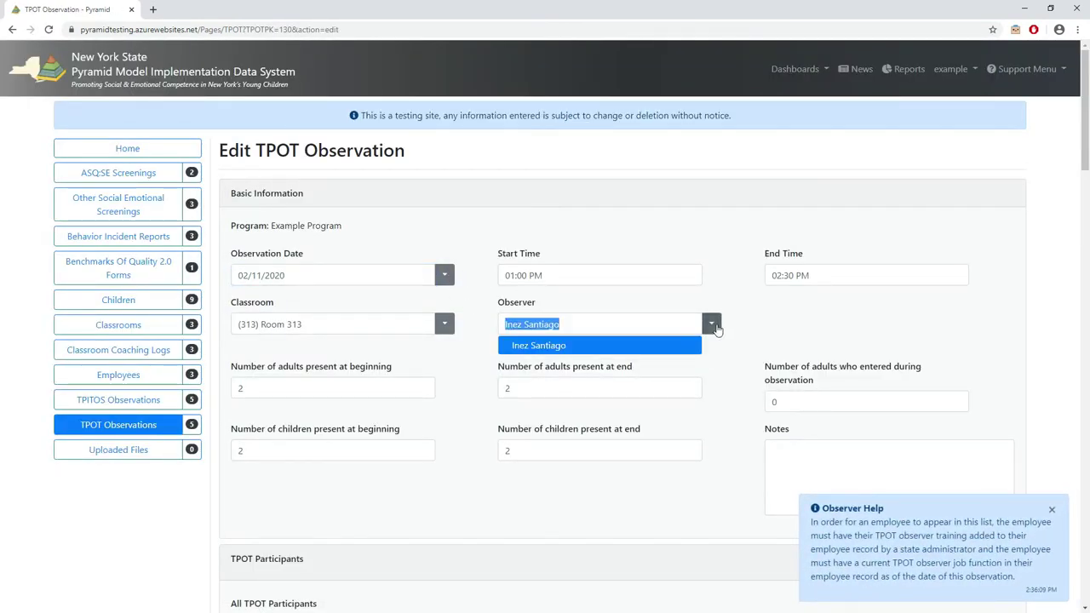
pyautogui.click(712, 325)
# - Save the TPOT observation without changes
pyautogui.scroll(-5, 715, 369)
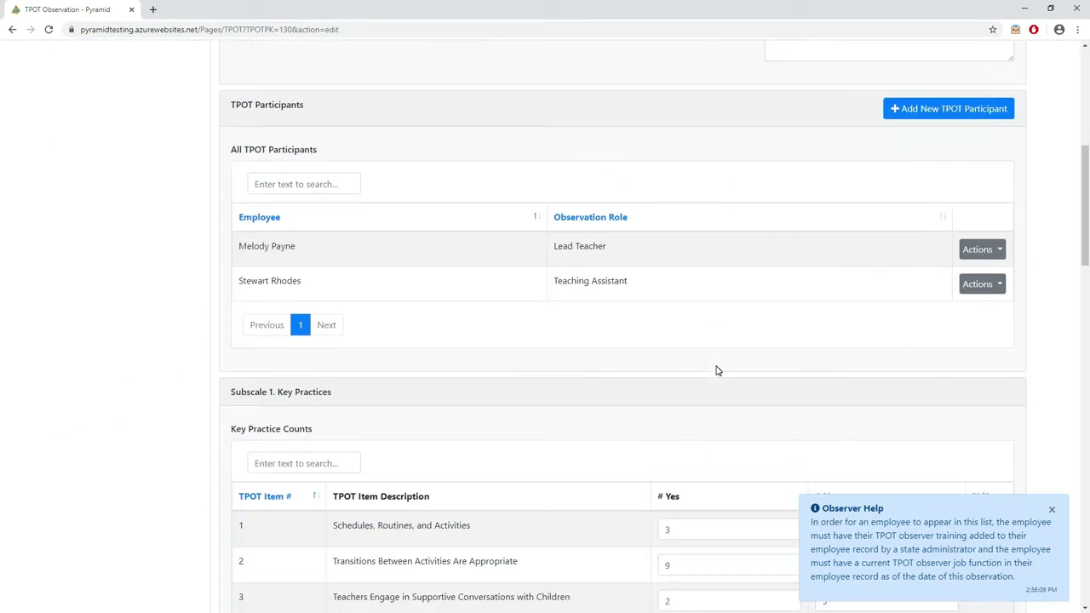
pyautogui.scroll(-9, 716, 370)
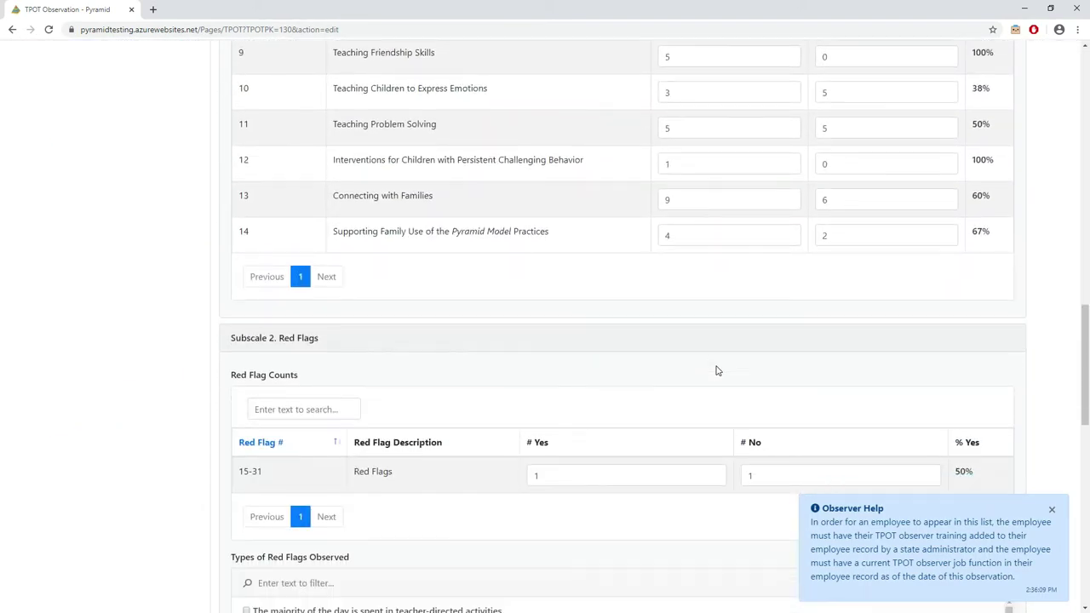
pyautogui.scroll(-9, 717, 371)
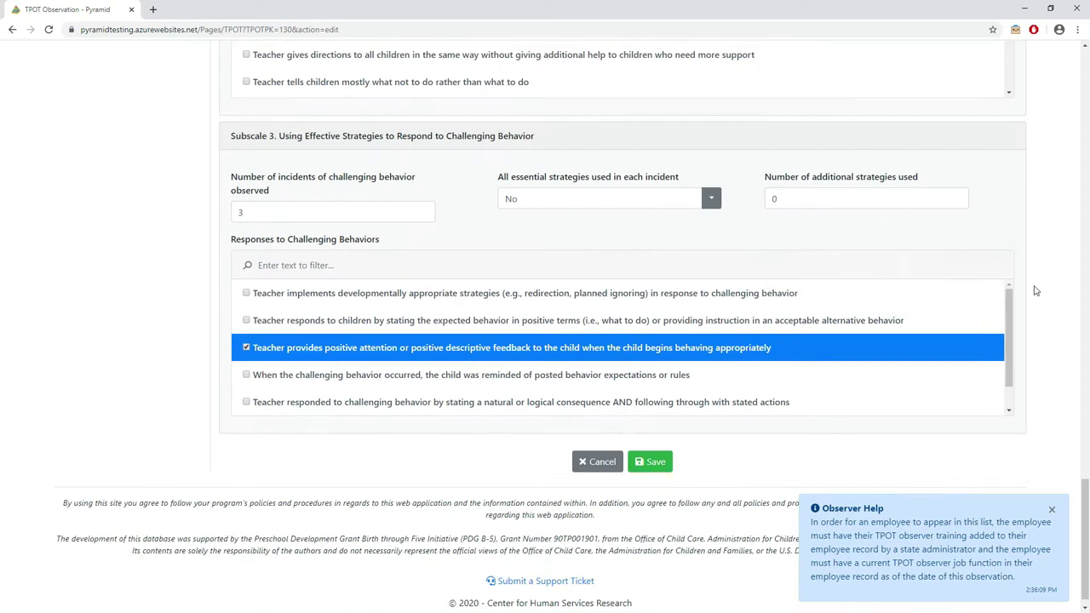
pyautogui.click(653, 460)
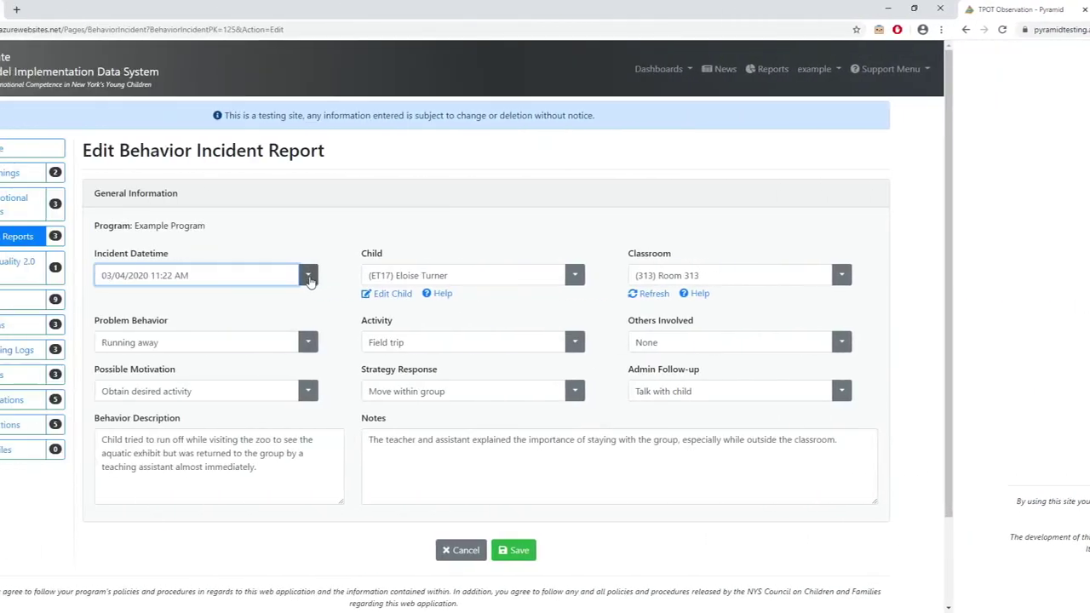
# - Set the incident date to 03/02/2020 using the calendar picker
pyautogui.click(308, 275)
pyautogui.click(152, 302)
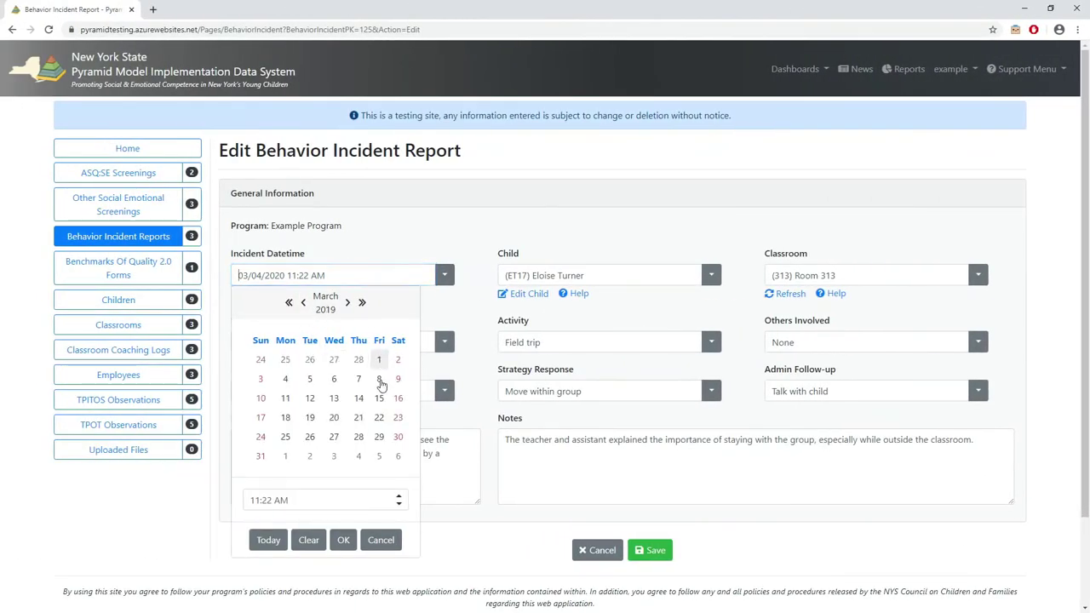
pyautogui.click(379, 360)
pyautogui.click(343, 540)
pyautogui.click(711, 275)
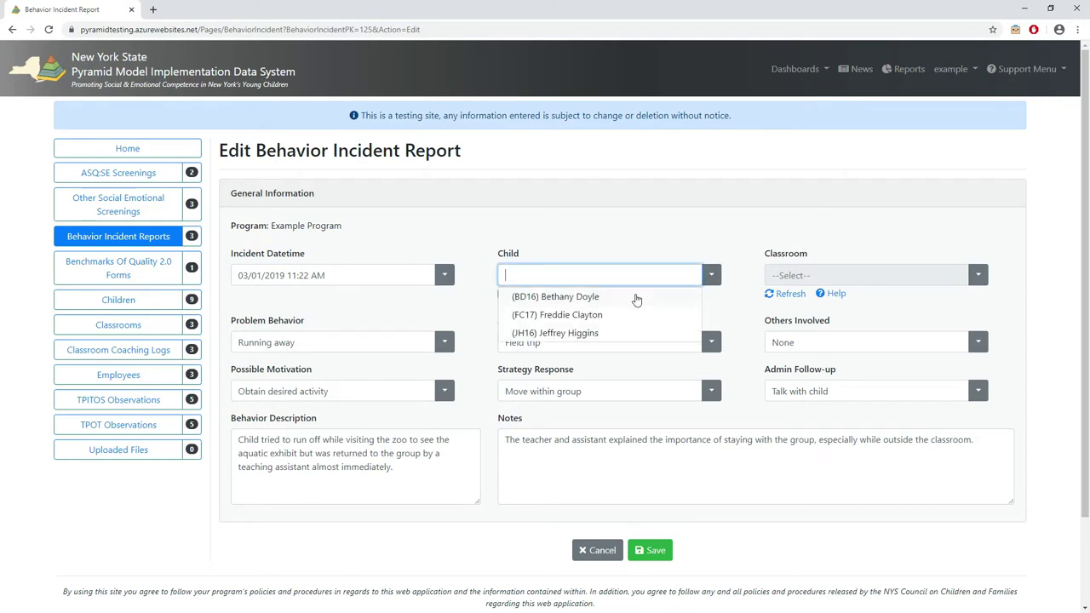
pyautogui.click(444, 275)
pyautogui.click(361, 303)
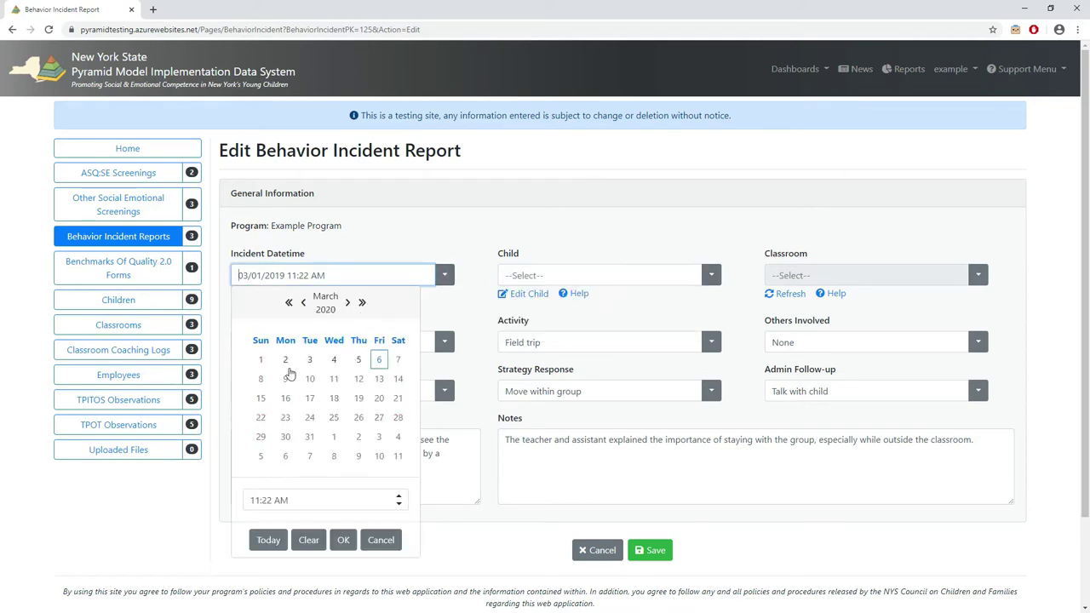
pyautogui.click(286, 359)
pyautogui.click(343, 540)
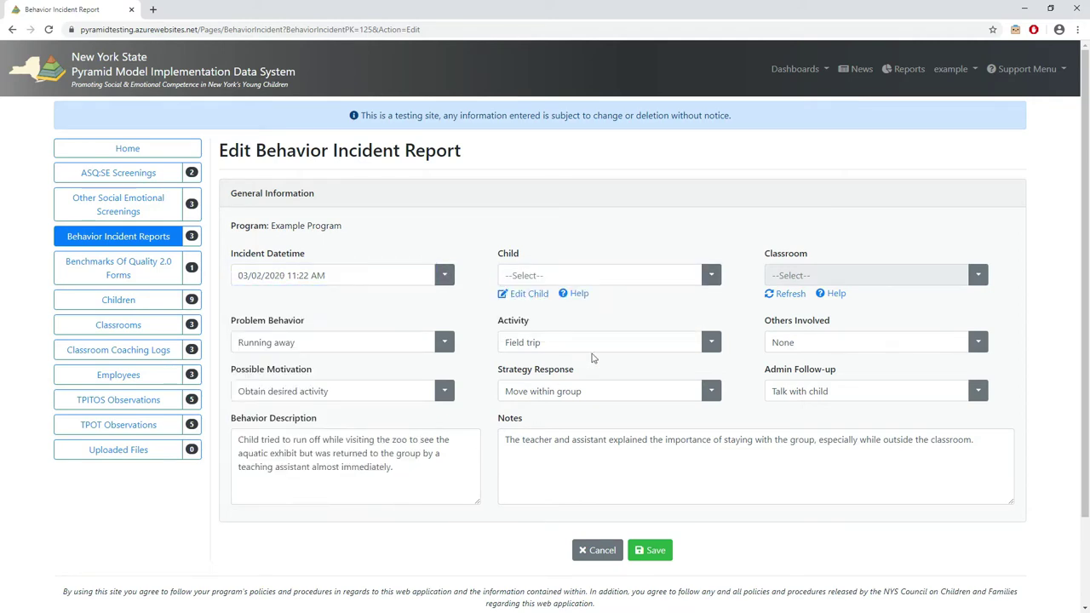
# - Choose the child involved and set the classroom to (313) Room 313
pyautogui.click(711, 275)
pyautogui.click(615, 375)
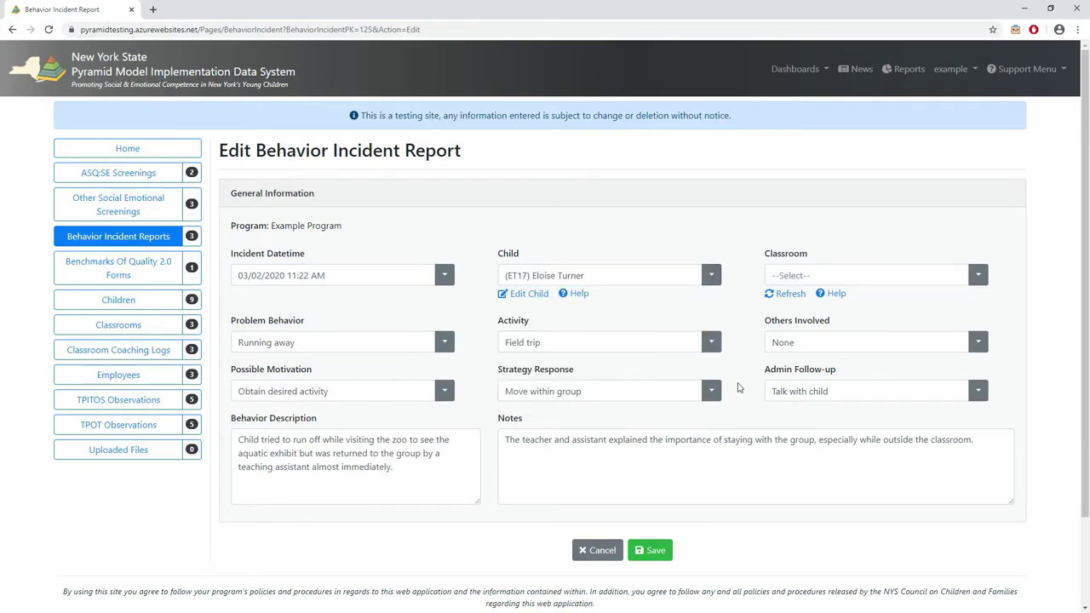
pyautogui.click(900, 275)
pyautogui.click(888, 294)
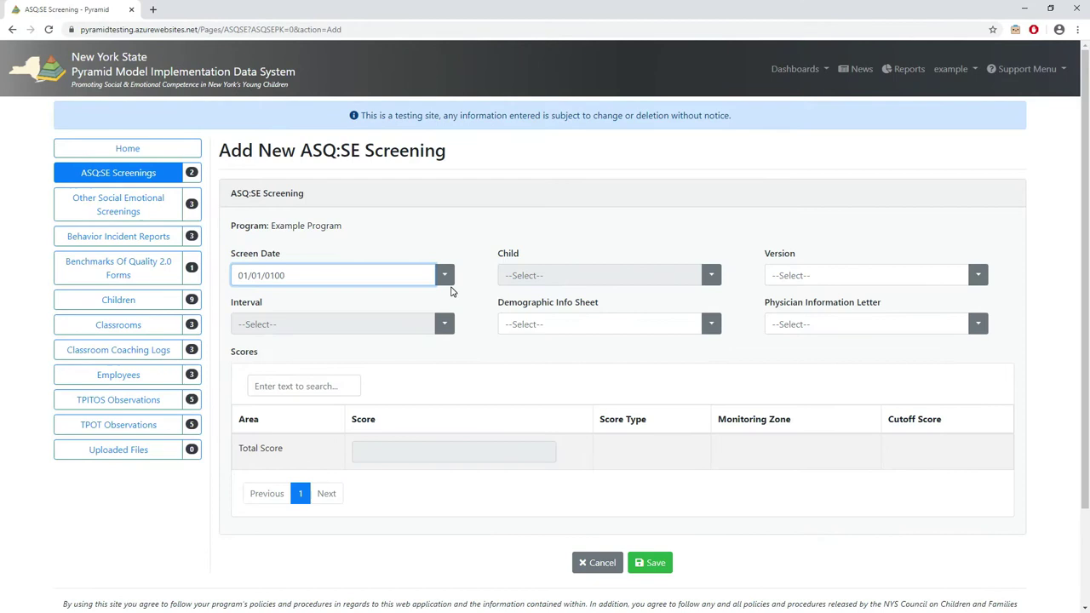
# - Try saving the ASQ:SE screening with screen date 01/01/0100 and see it rejected
pyautogui.click(653, 563)
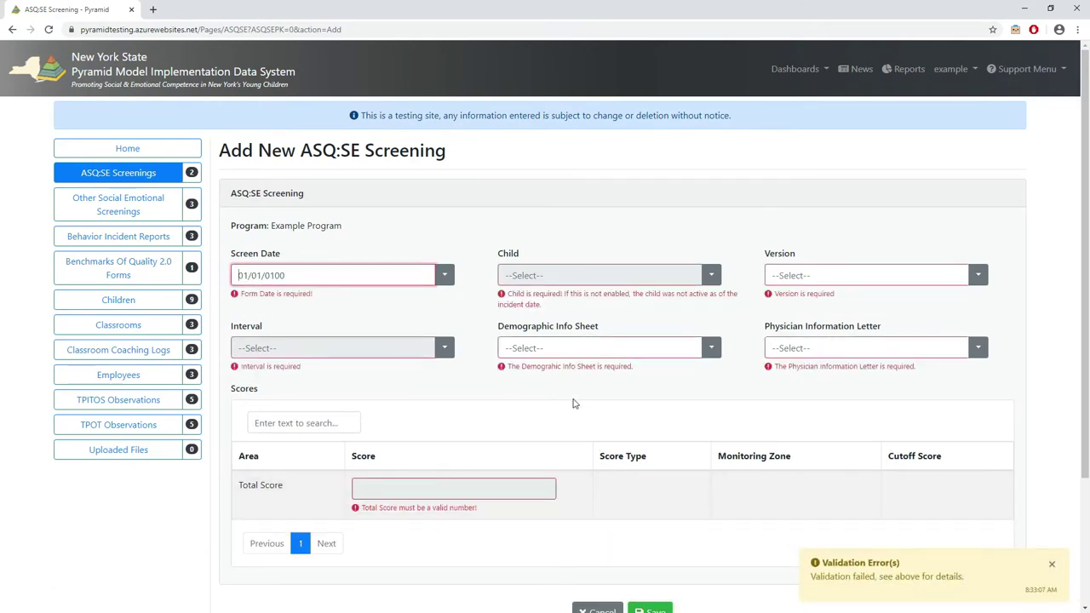
pyautogui.scroll(-1, 574, 403)
pyautogui.scroll(-1, 574, 403)
# - Change the screen date to 6 March 2020 and attempt saving again
pyautogui.click(445, 160)
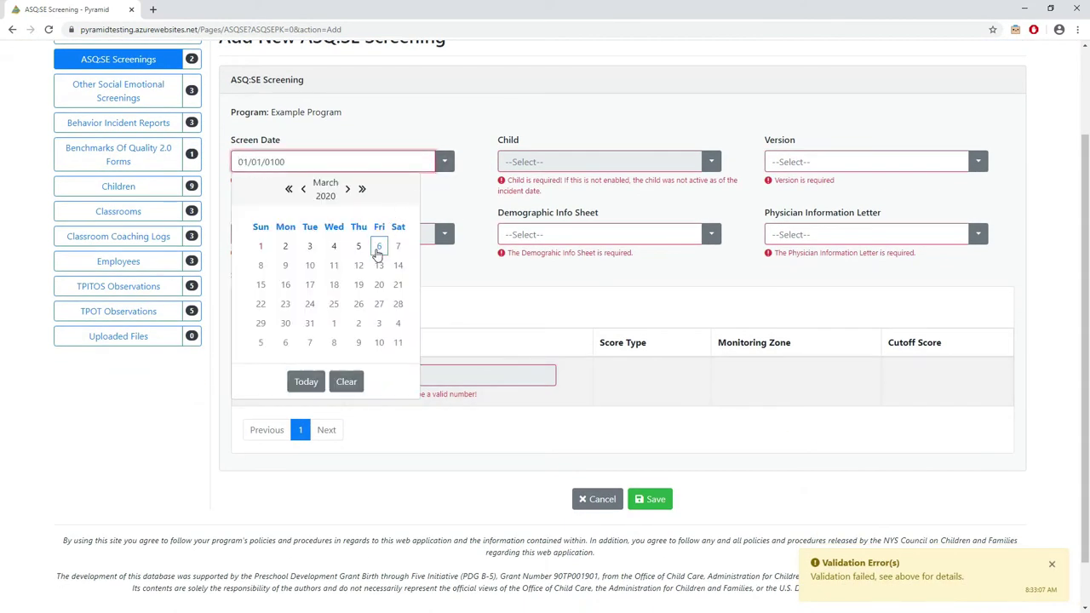
pyautogui.click(378, 245)
pyautogui.click(668, 492)
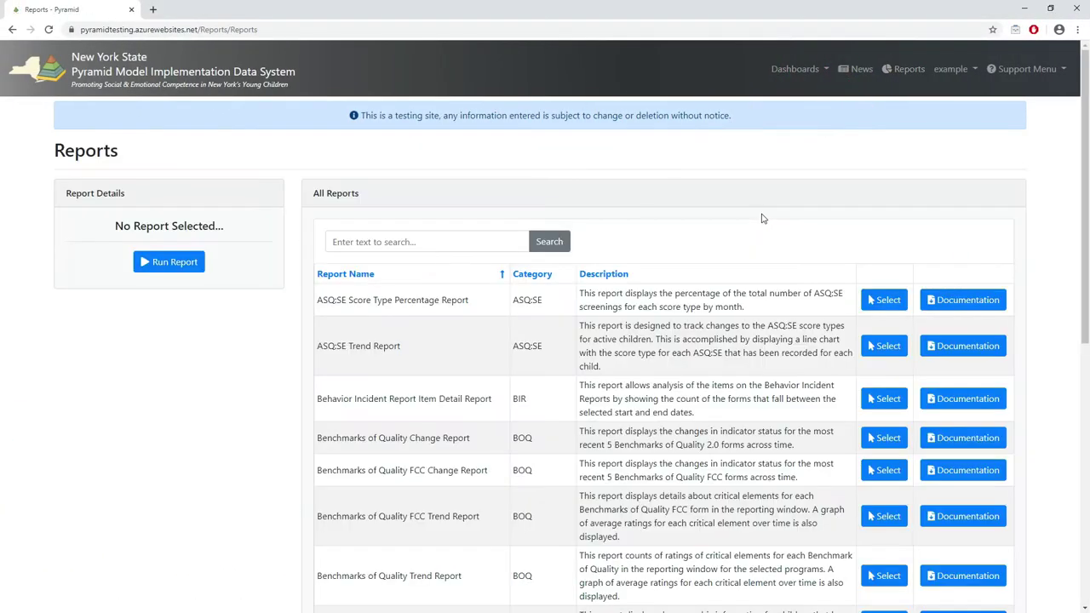
# - Select the Benchmarks of Quality Change Report and run it for Example Program
pyautogui.scroll(-1, 549, 349)
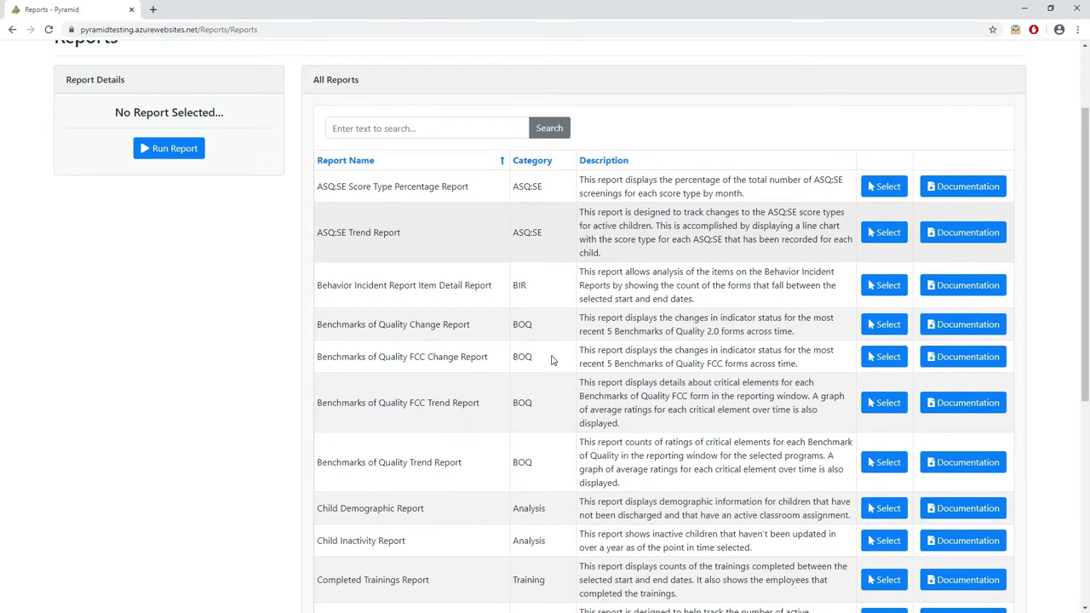
pyautogui.click(867, 320)
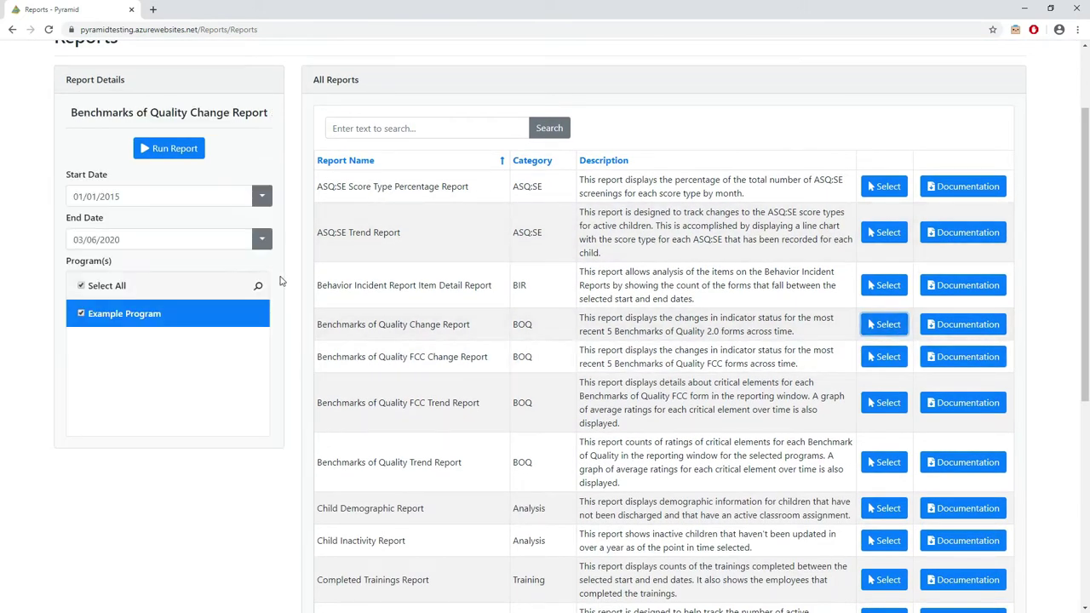
pyautogui.click(168, 148)
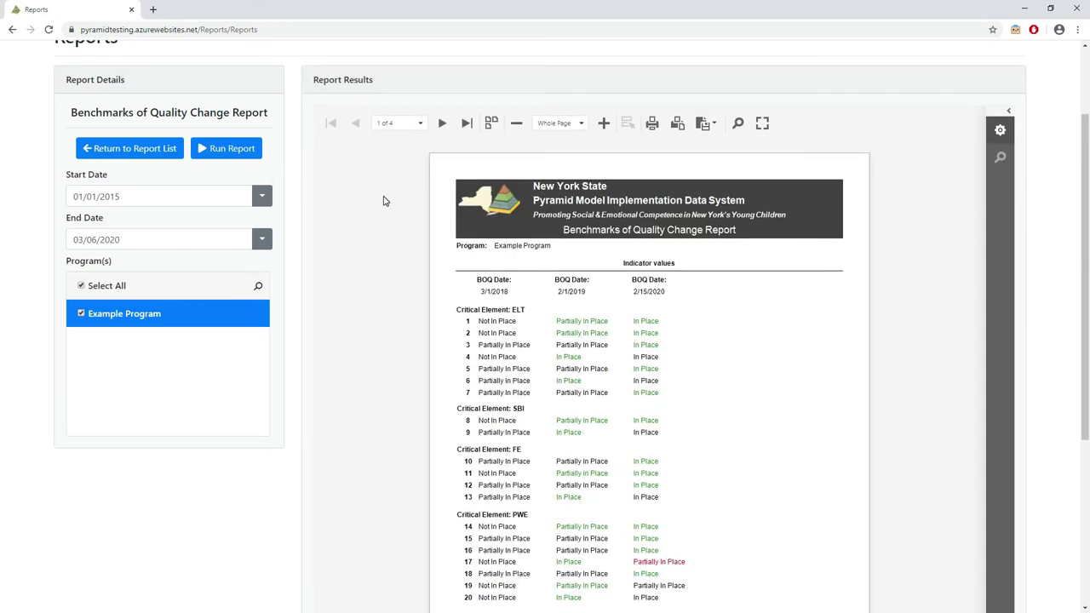
pyautogui.scroll(-2, 383, 201)
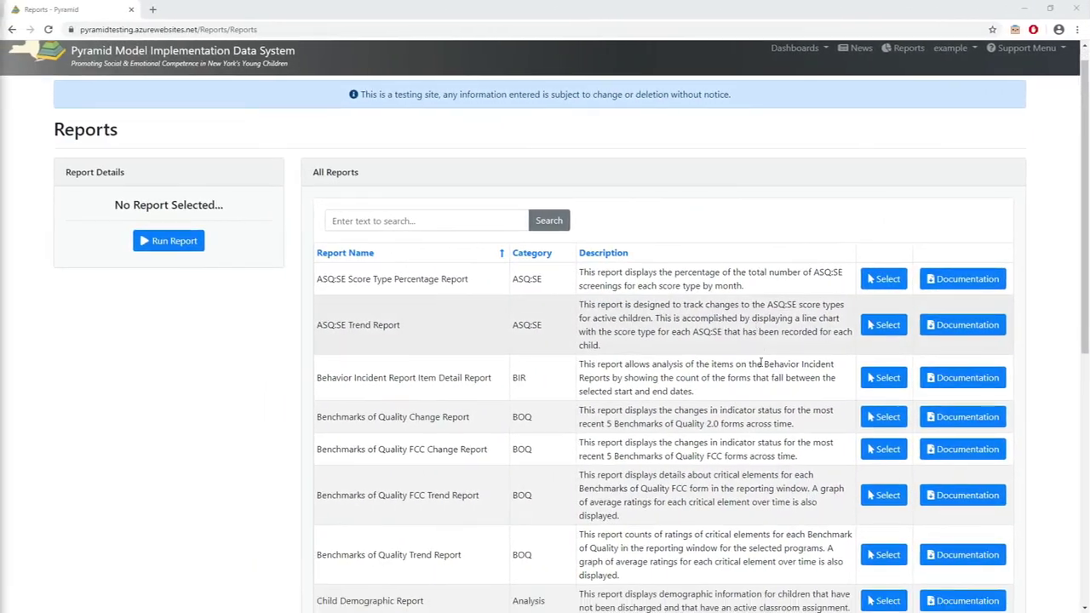
# - Select the Child Demographic Report and run it unfiltered
pyautogui.scroll(-1, 760, 364)
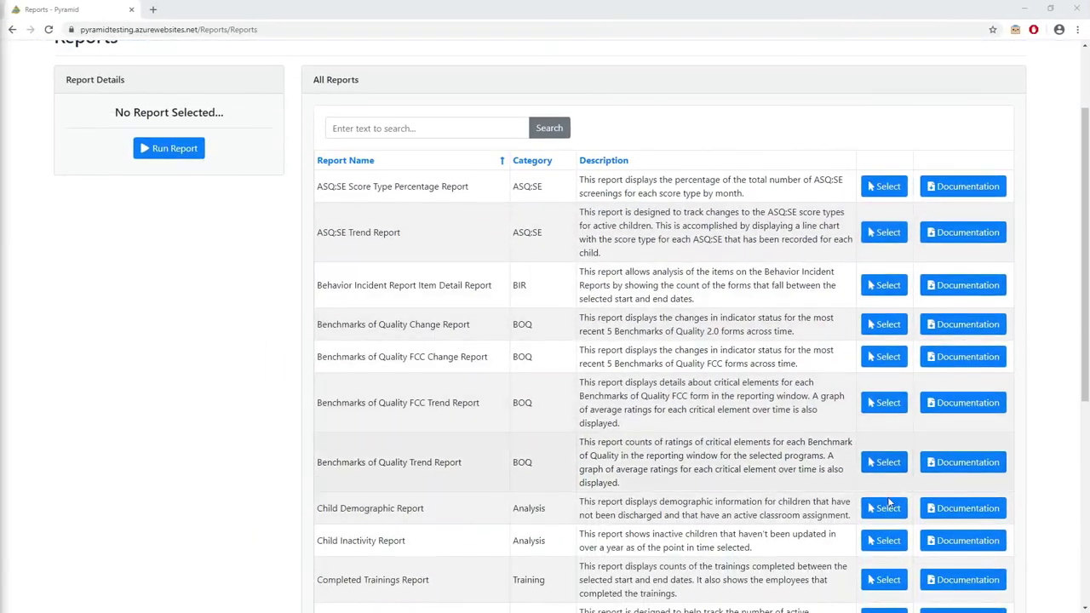
pyautogui.click(884, 508)
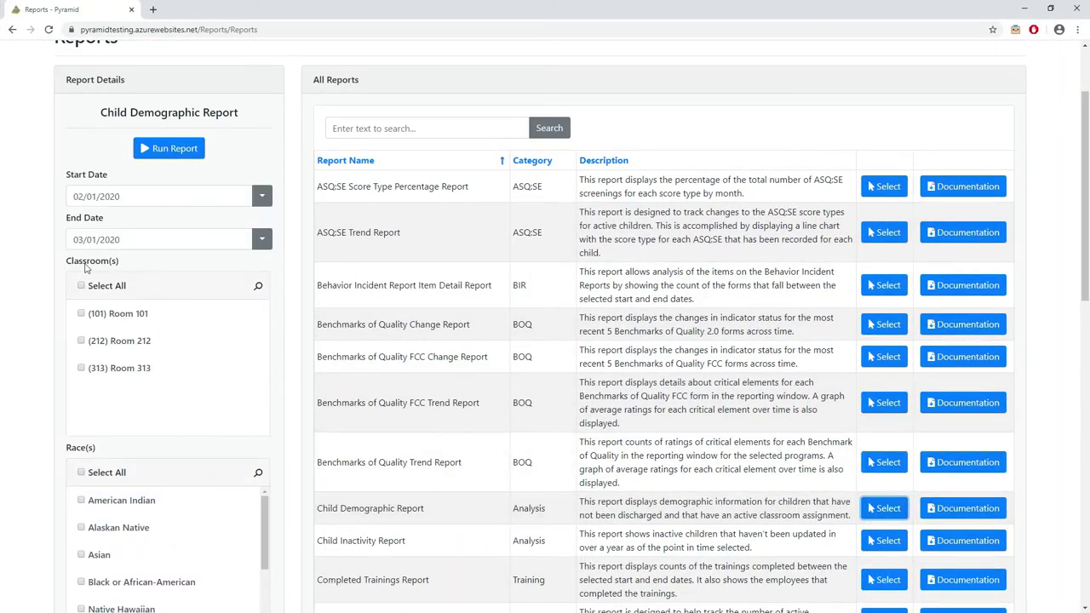
pyautogui.click(161, 149)
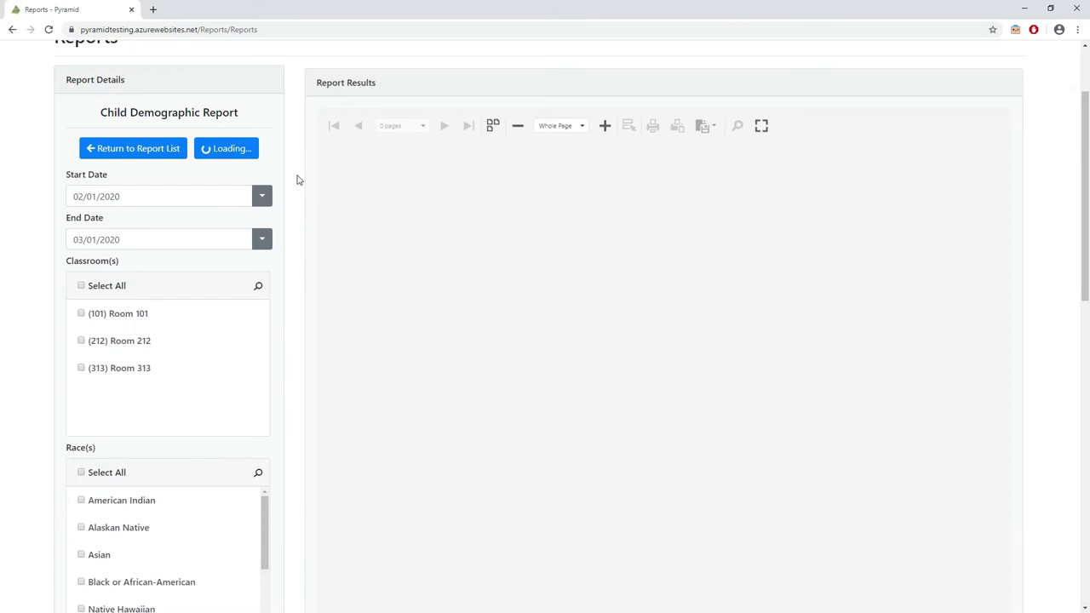
pyautogui.scroll(-1, 298, 180)
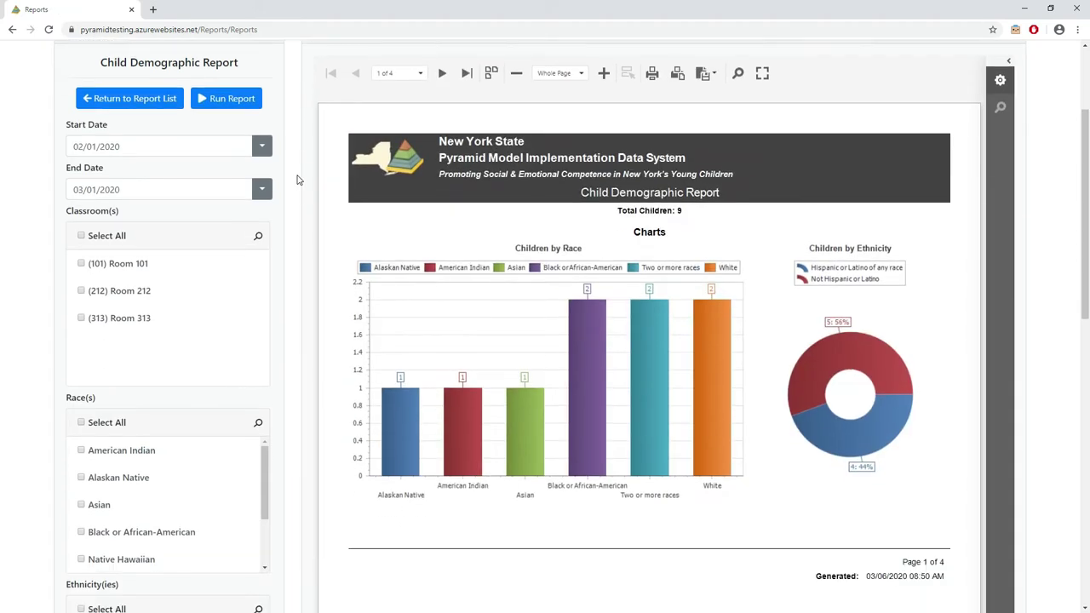
# - Filter the report to Room 101, rerun it, then add Room 313 and rerun
pyautogui.click(81, 199)
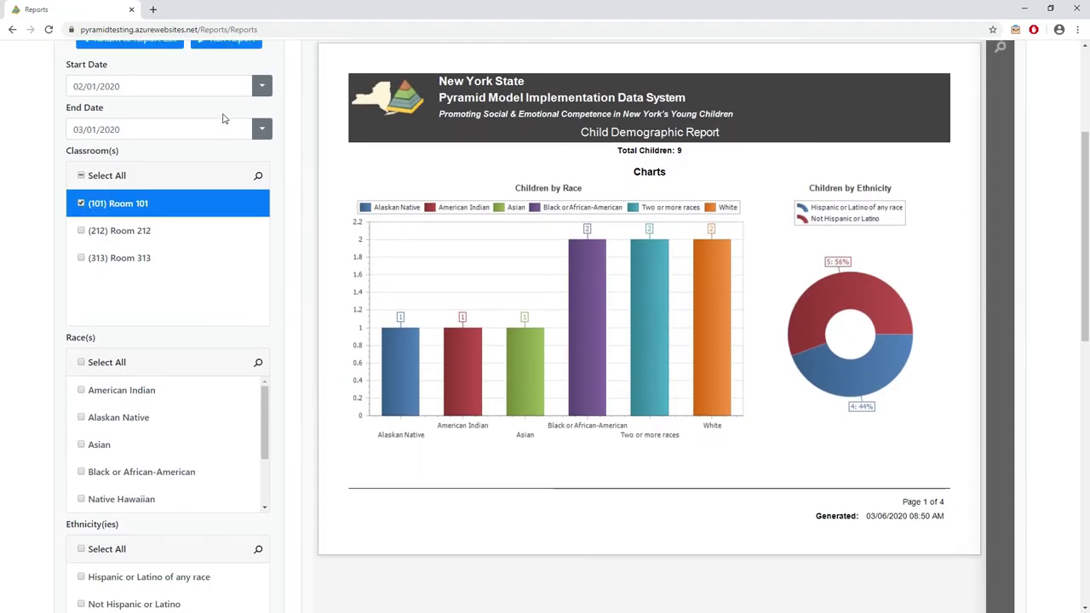
pyautogui.scroll(1, 224, 117)
pyautogui.click(226, 92)
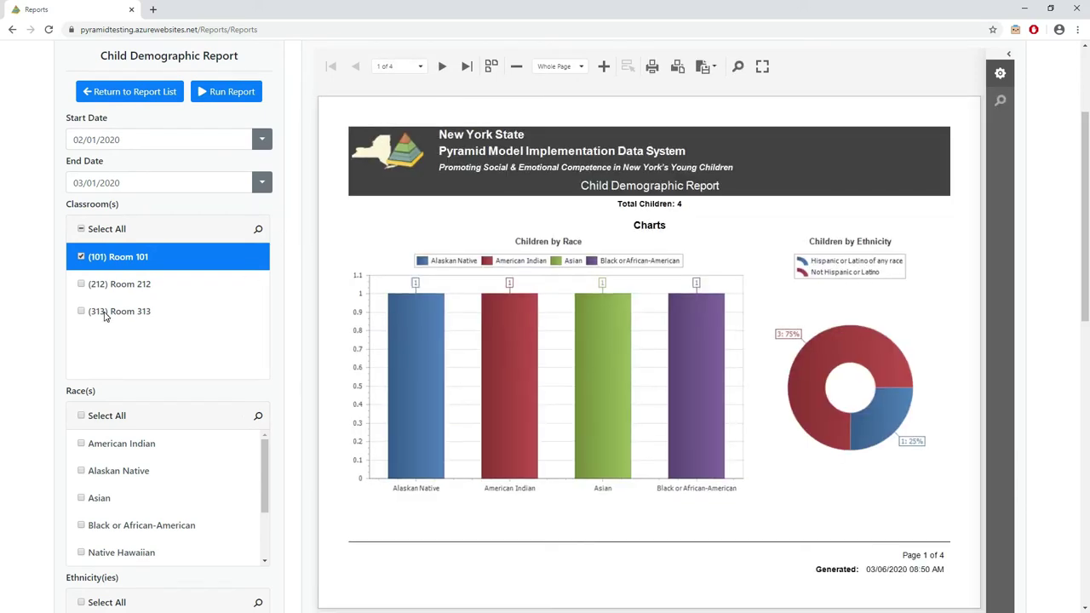
pyautogui.click(93, 312)
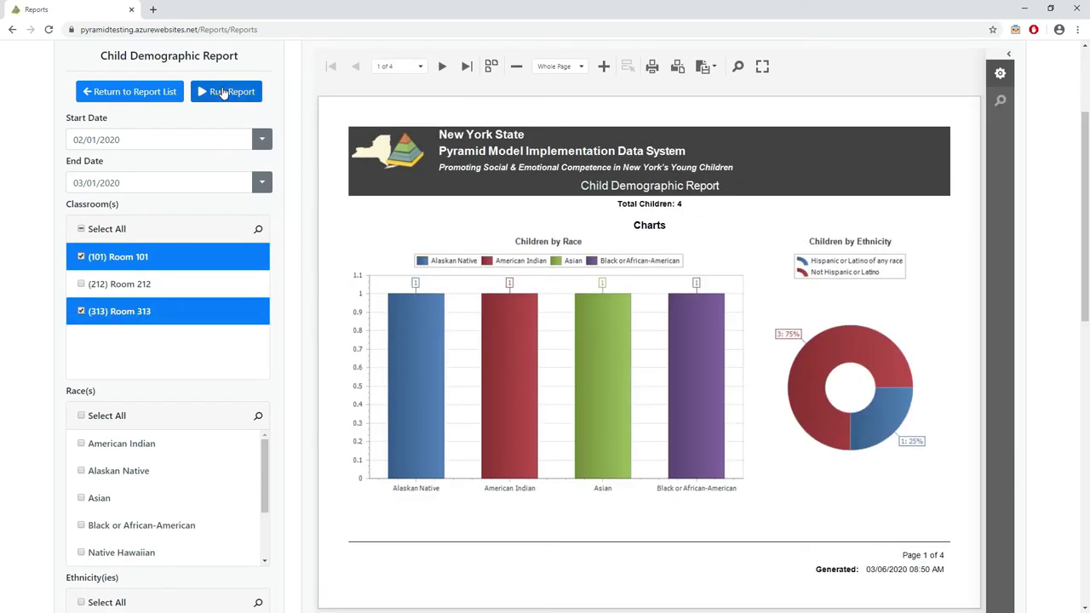
pyautogui.click(223, 92)
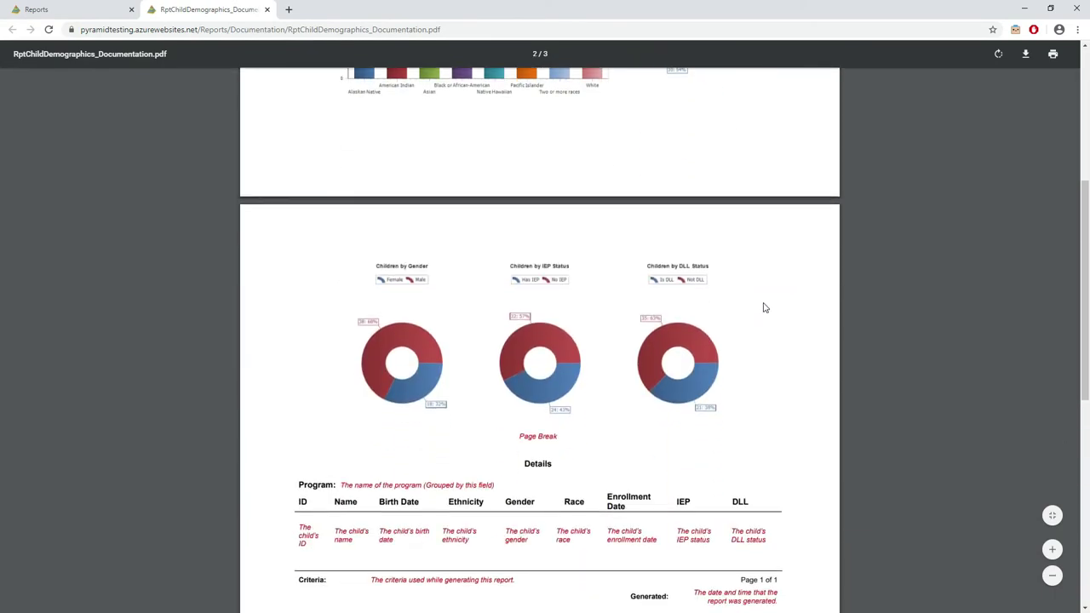
pyautogui.scroll(-4, 767, 310)
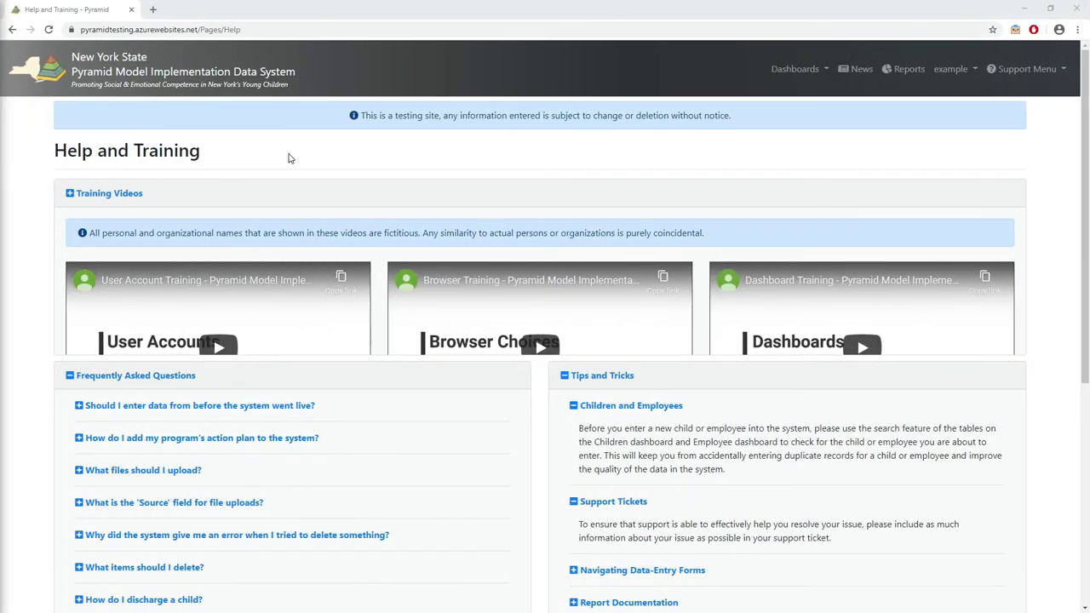
# - Expand the Training Videos section and scroll down the help page to the FAQ
pyautogui.click(136, 194)
pyautogui.scroll(-1, 384, 194)
pyautogui.scroll(-4, 385, 195)
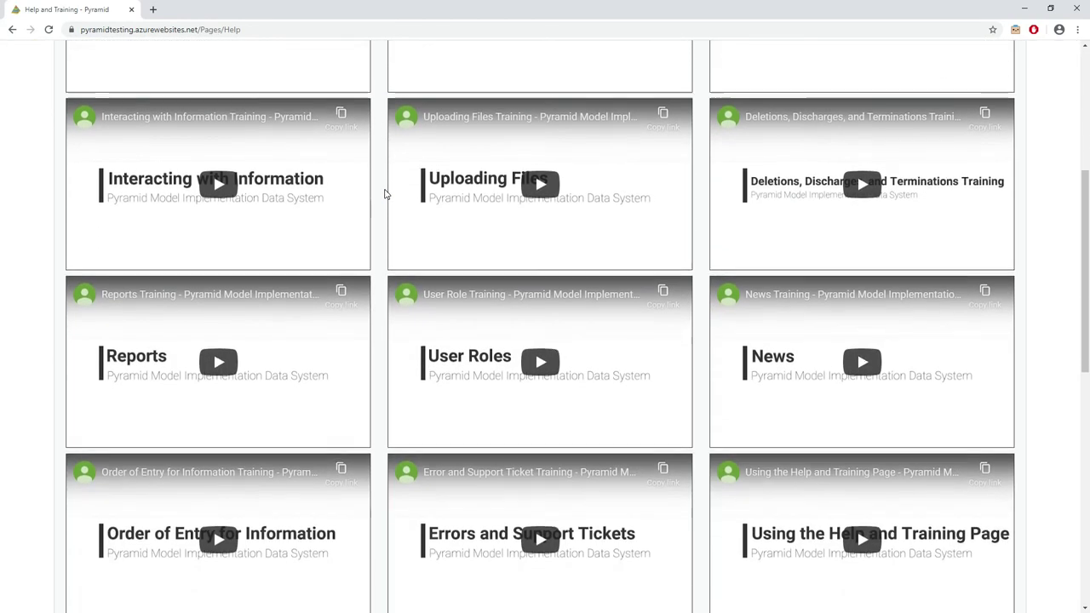
pyautogui.scroll(-2, 384, 194)
pyautogui.scroll(-2, 384, 194)
pyautogui.scroll(-3, 384, 194)
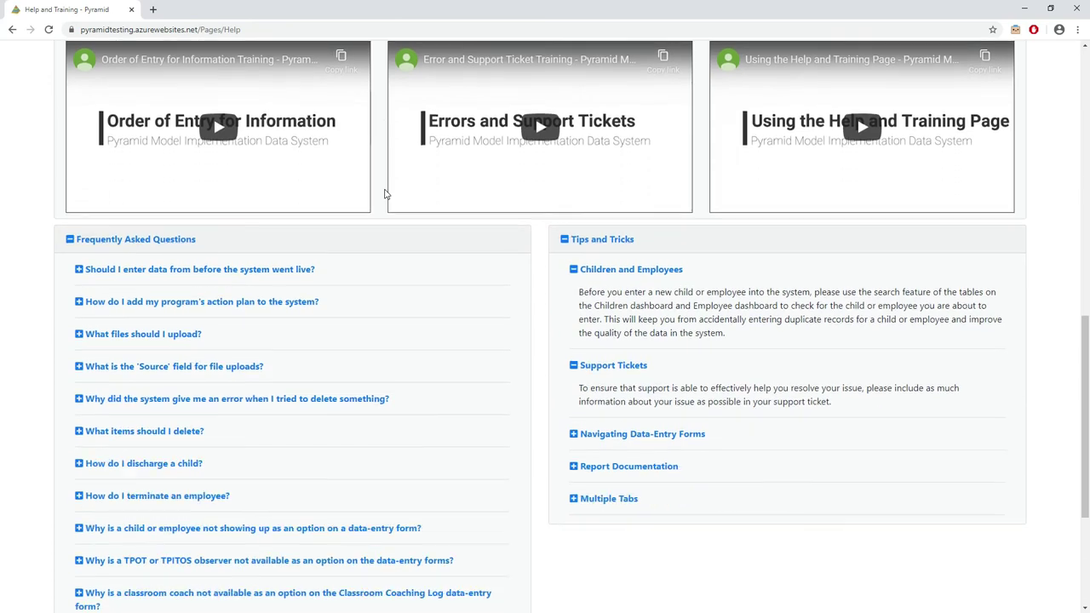
# - Reveal the action-plan FAQ answer and collapse the Support Tickets and Children and Employees tips
pyautogui.click(142, 207)
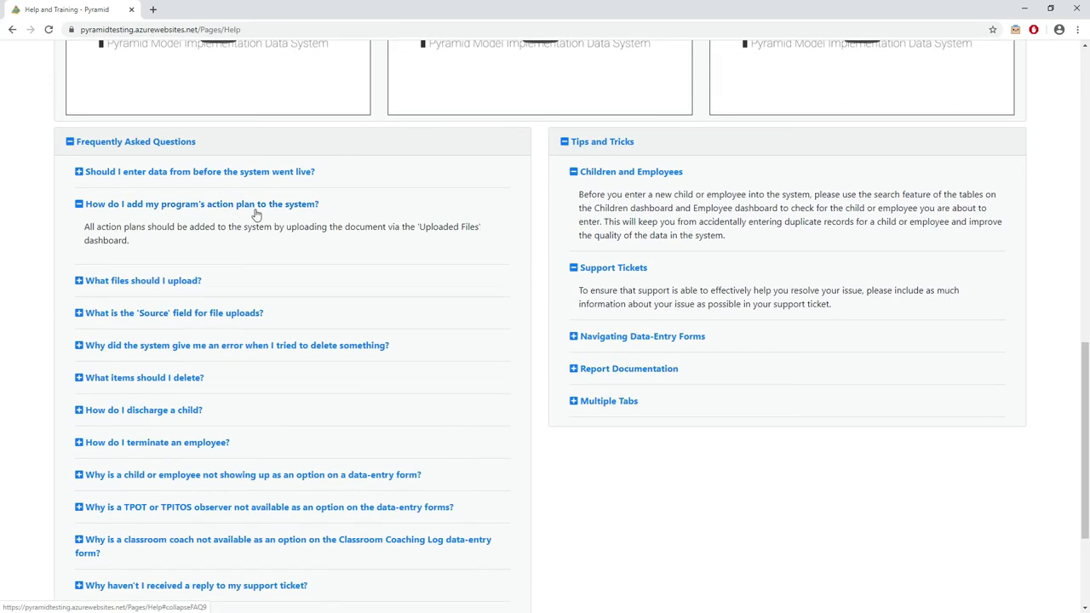
pyautogui.click(617, 270)
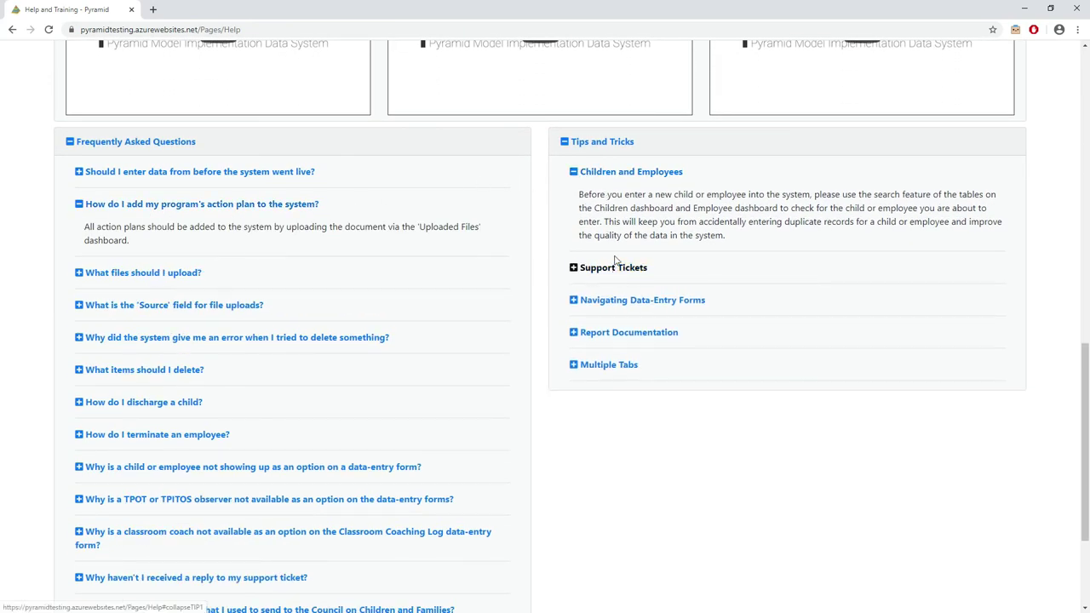
pyautogui.click(586, 174)
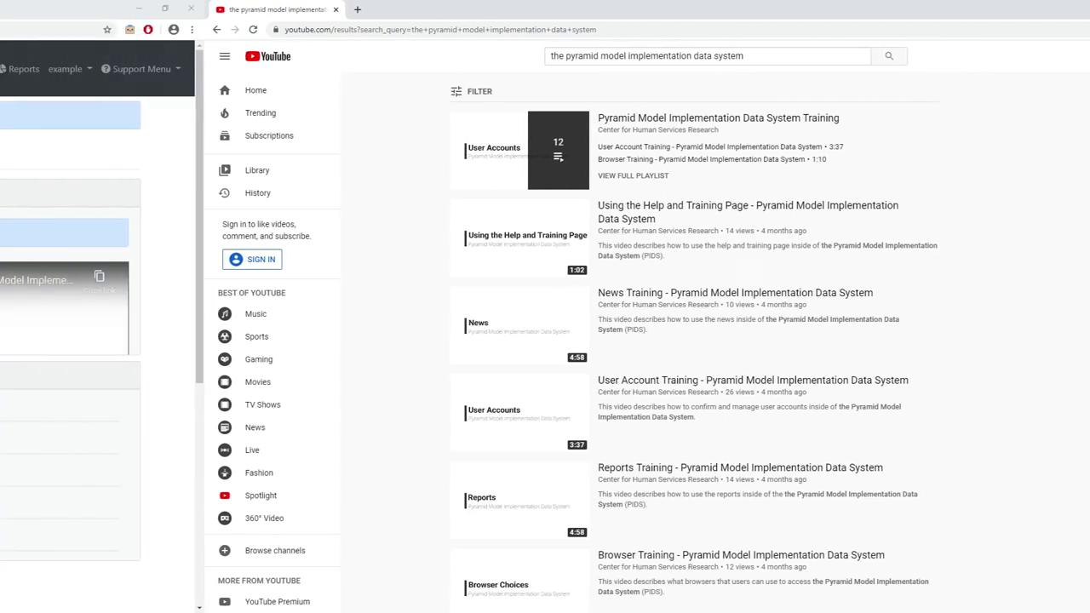
# - Bring up the Help Desk Ticket form from the Support Menu and look over its fields
pyautogui.click(1027, 69)
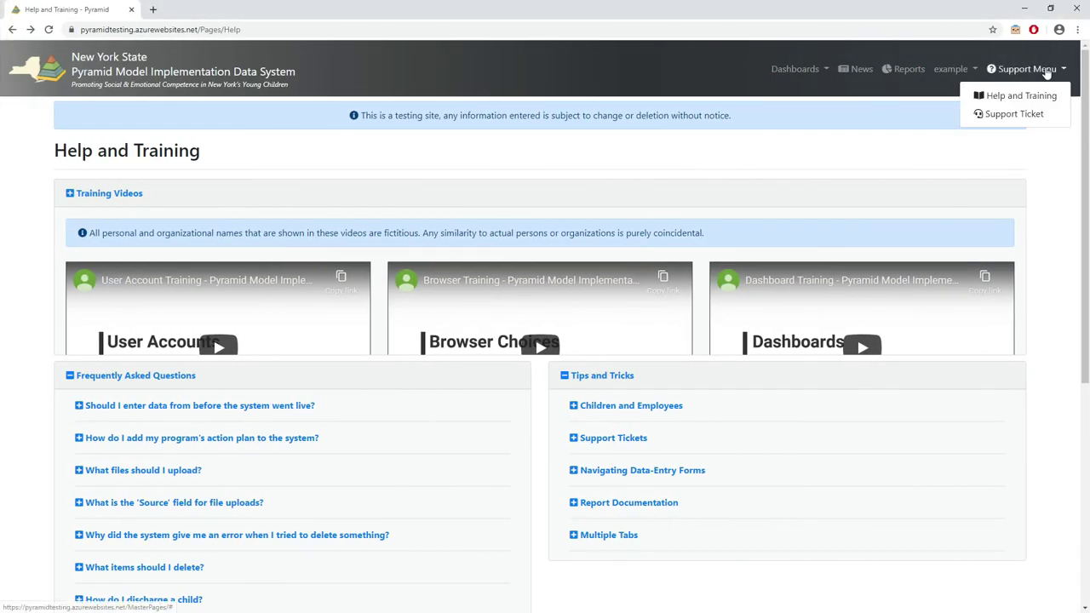
pyautogui.click(1037, 114)
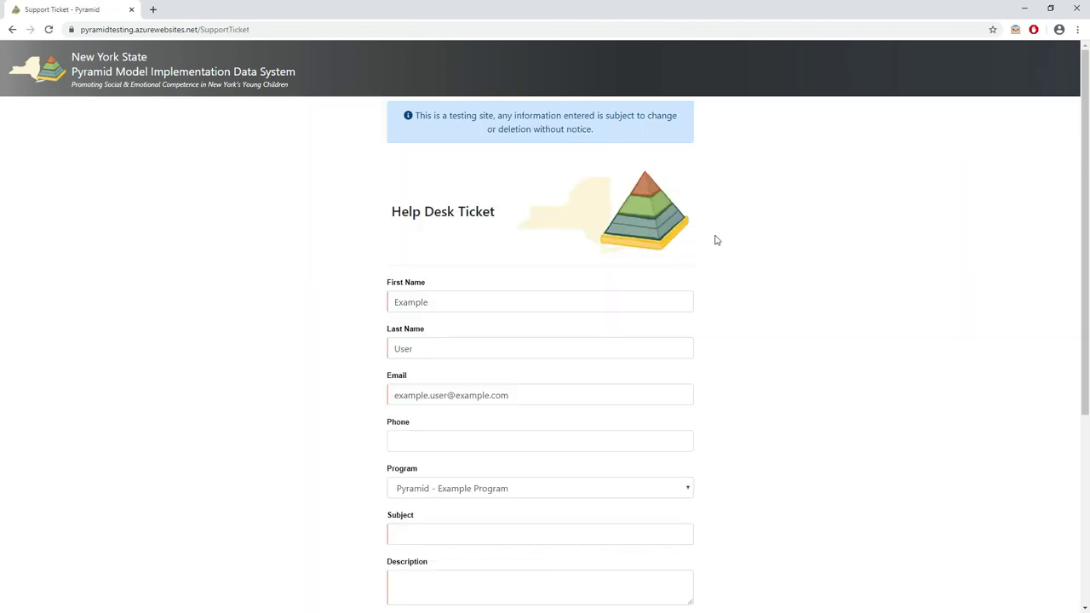
pyautogui.scroll(-1, 747, 239)
pyautogui.scroll(-1, 748, 239)
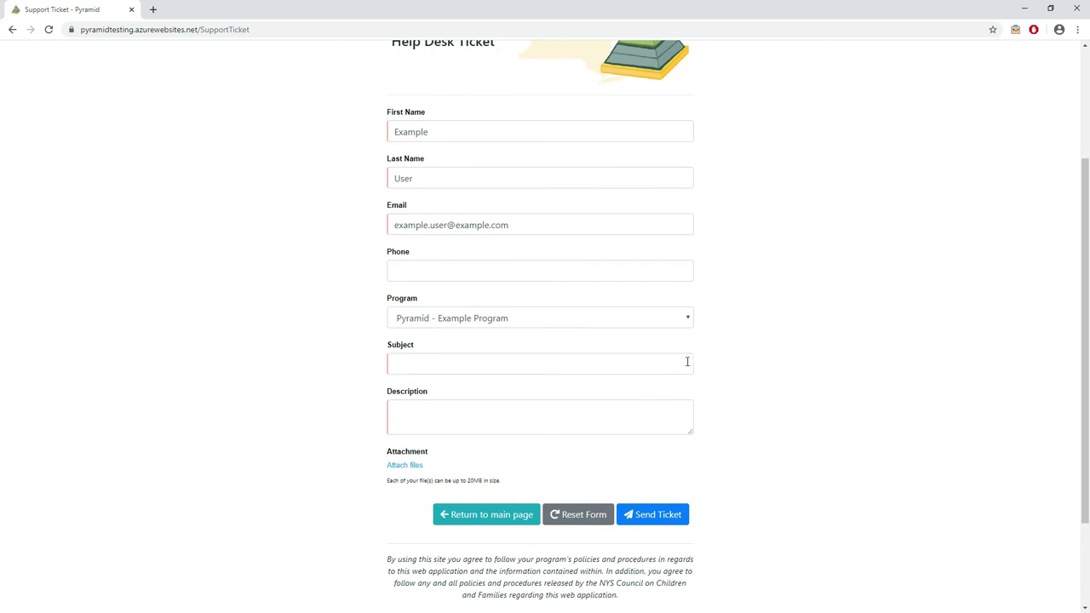
pyautogui.scroll(1, 707, 347)
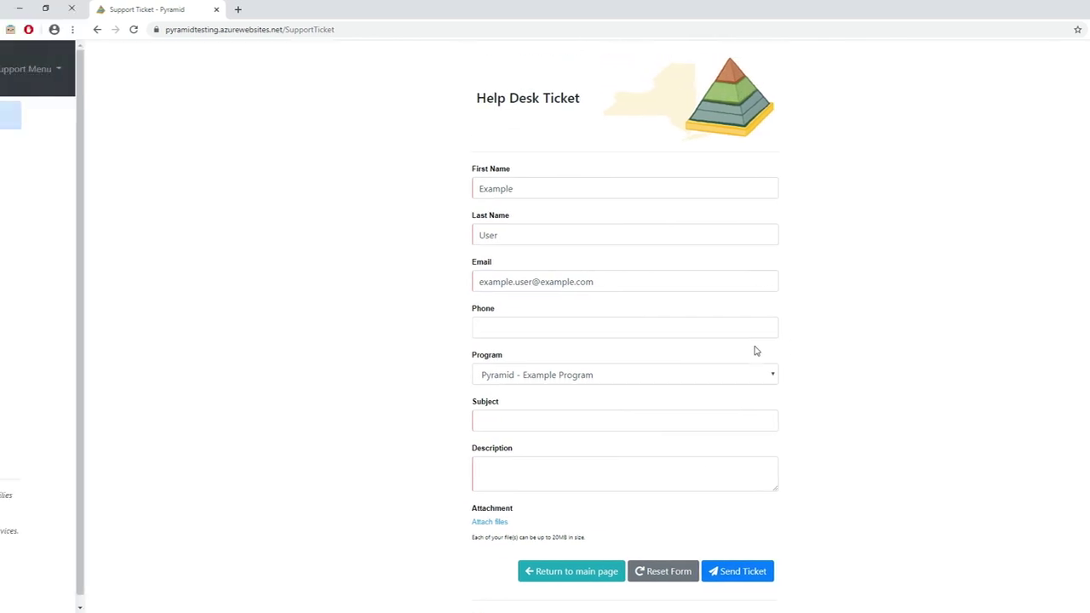